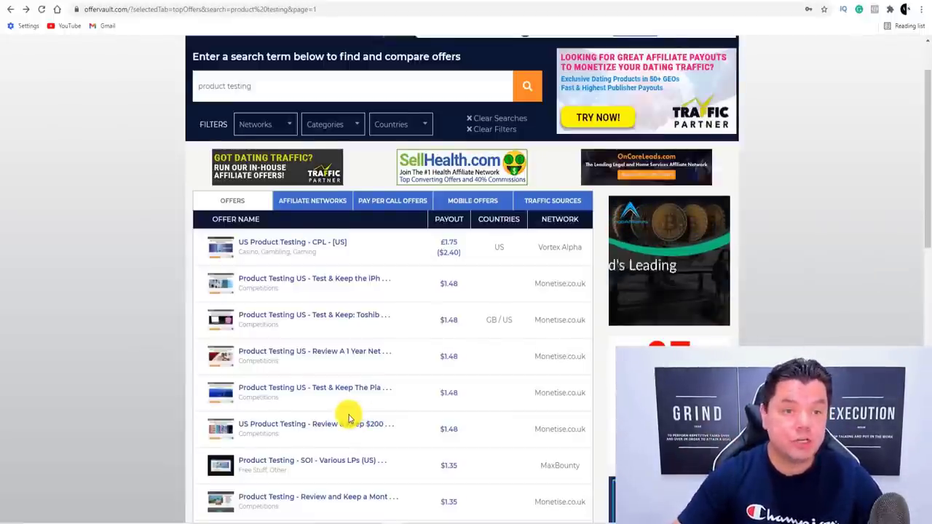
Step: Switch from OfferVault to the CPAlead website and open its offers page
scroll(348, 418, up, 2)
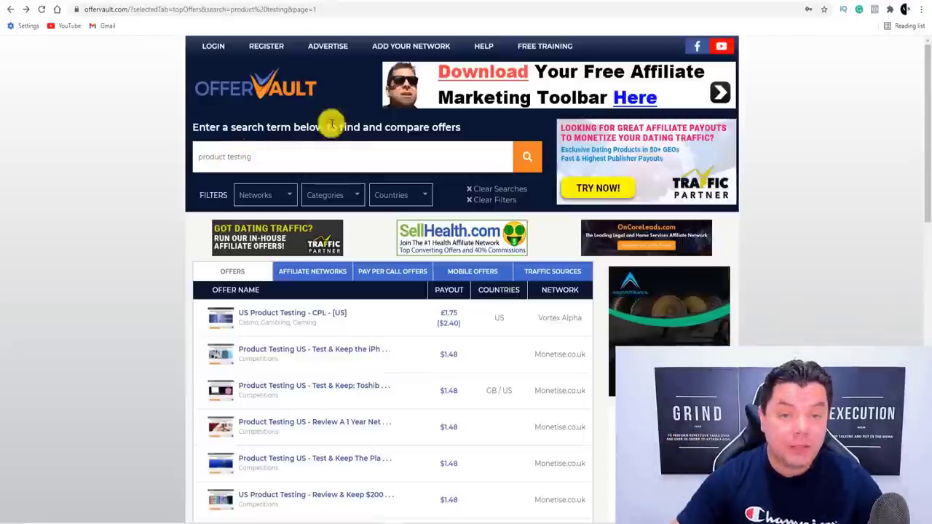
click(444, 0)
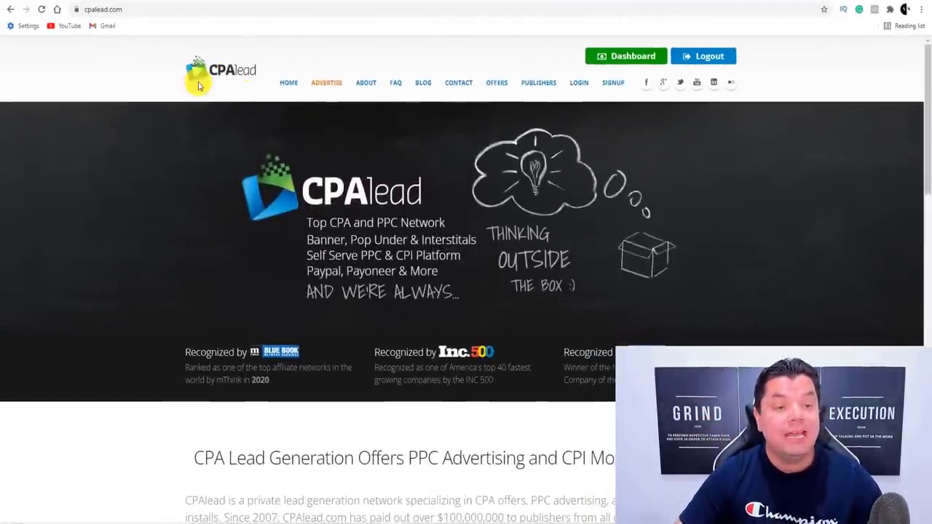
click(494, 83)
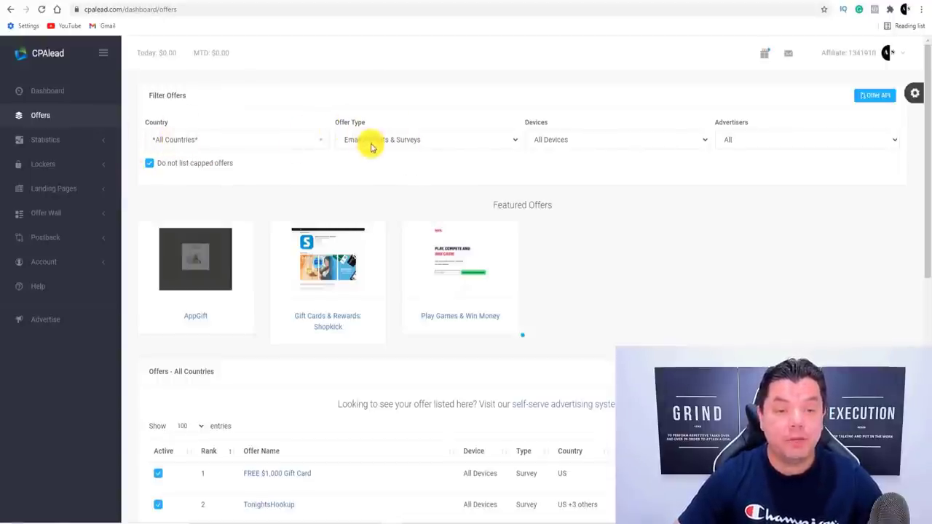
Step: Check the offer type choices with Email Submits & Surveys kept selected, and examine the listed offers' names and payouts
click(404, 147)
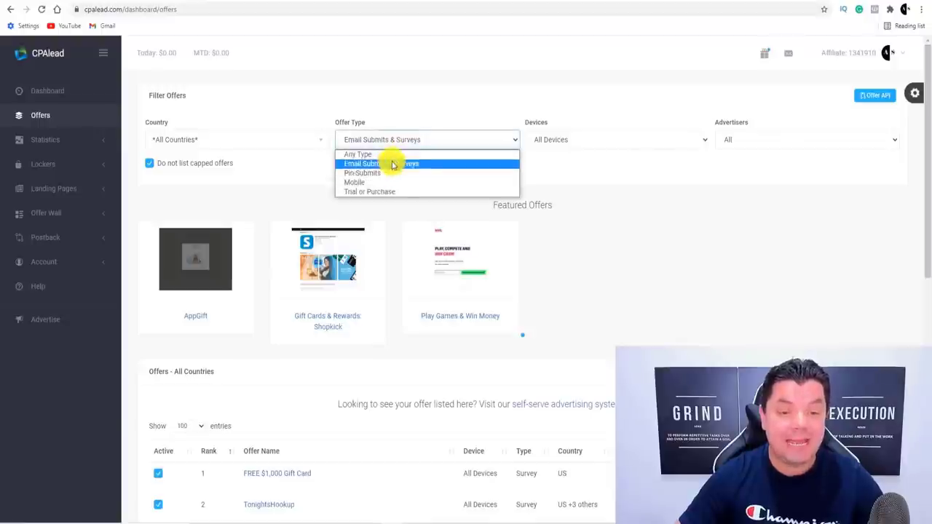
click(595, 213)
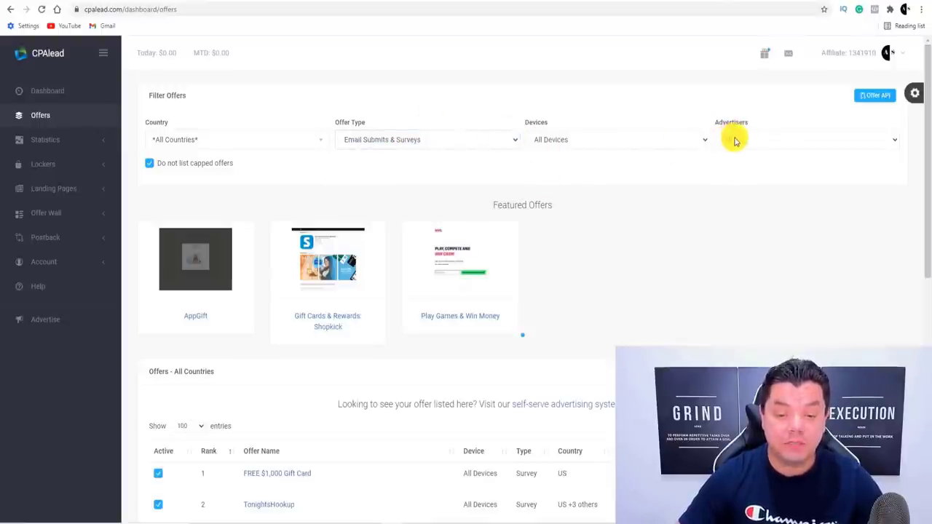
scroll(688, 230, down, 2)
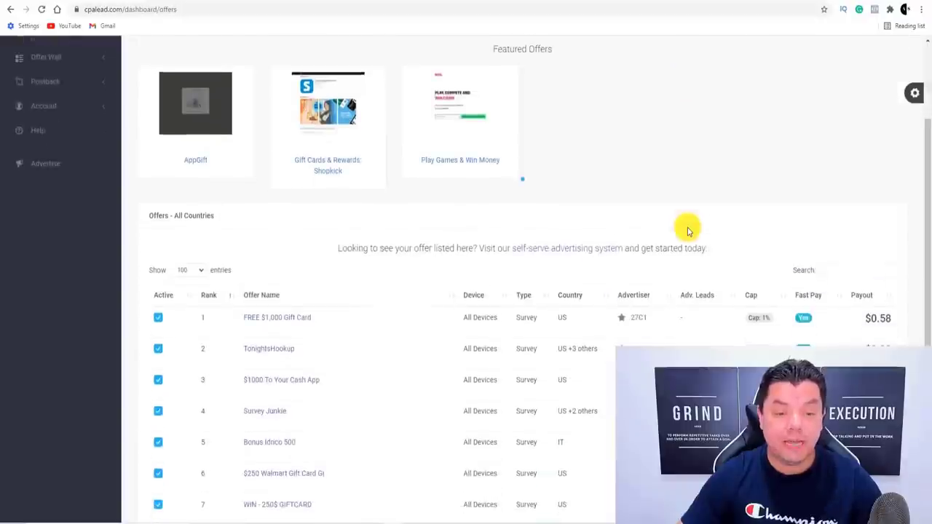
scroll(688, 230, down, 2)
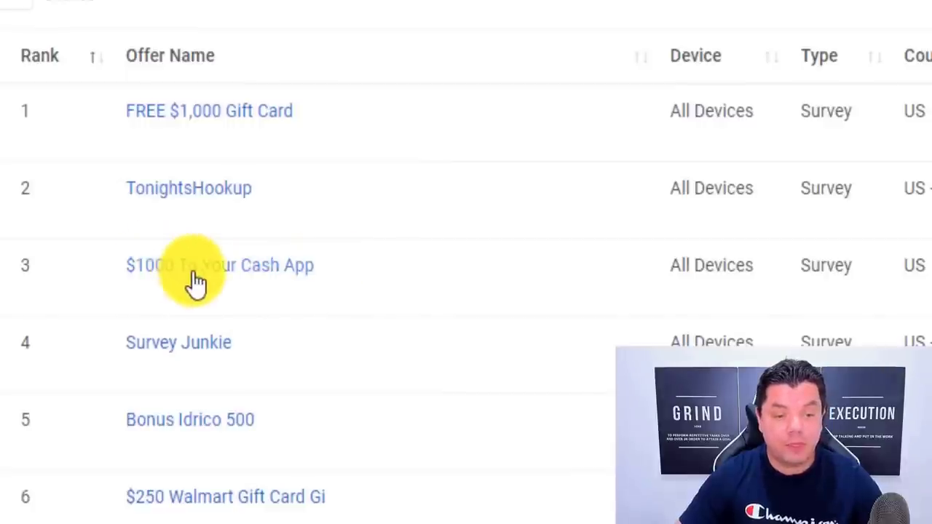
scroll(381, 313, down, 2)
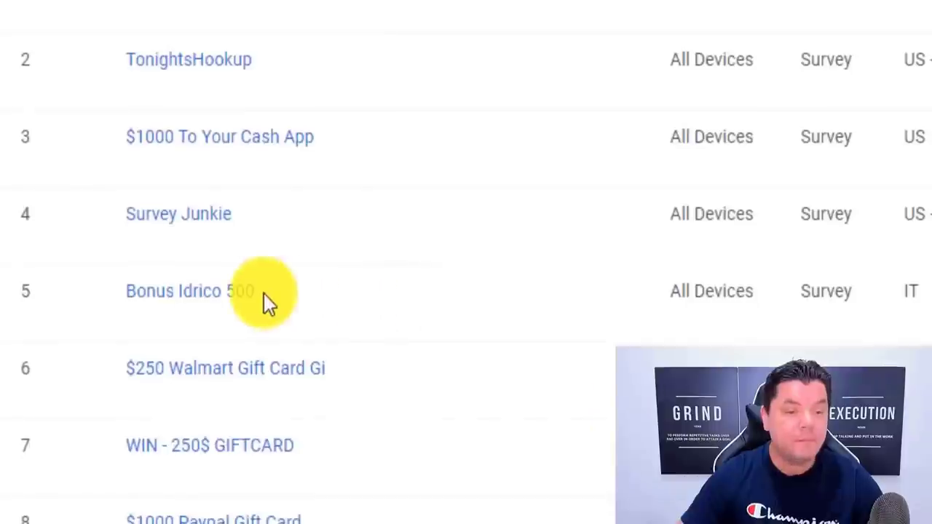
scroll(264, 299, down, 2)
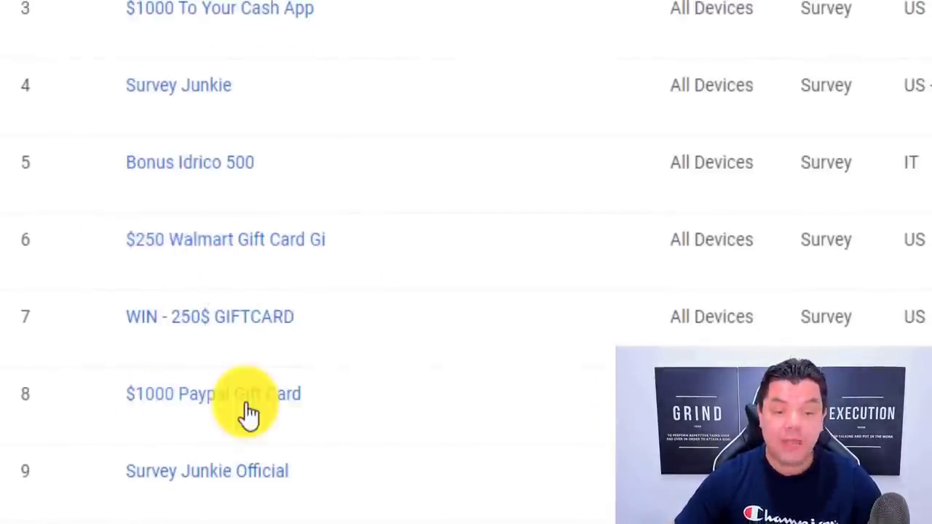
scroll(304, 408, down, 2)
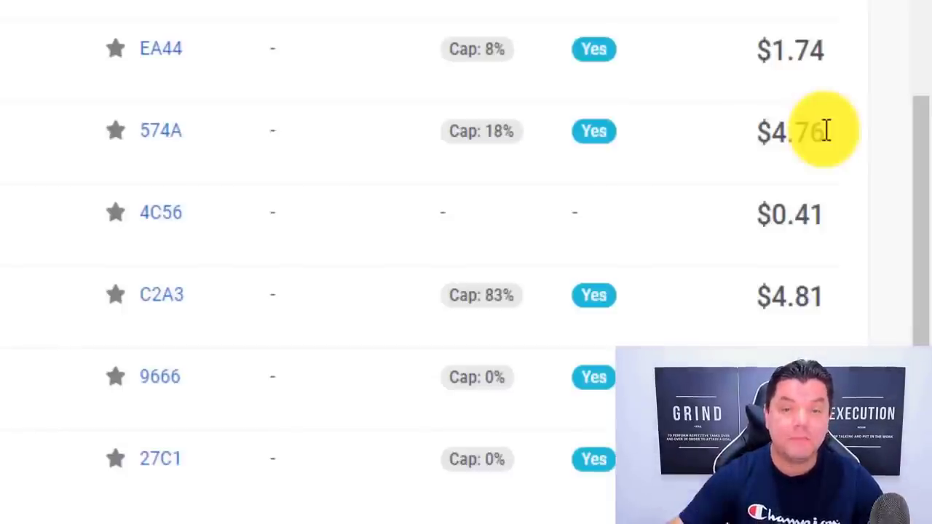
scroll(874, 138, up, 10)
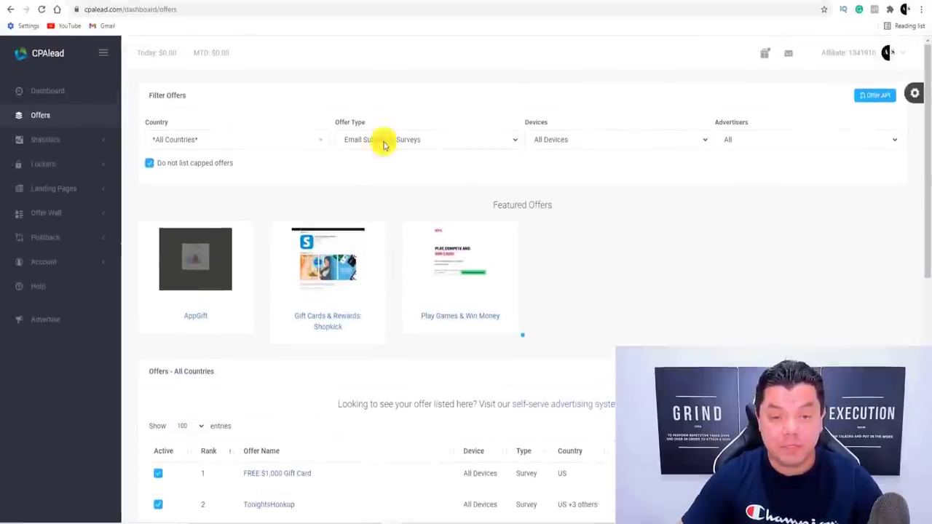
Step: Open the Win $1000 PayPal GiftCard offer at the end of the list and copy its affiliate link
scroll(874, 335, down, 6)
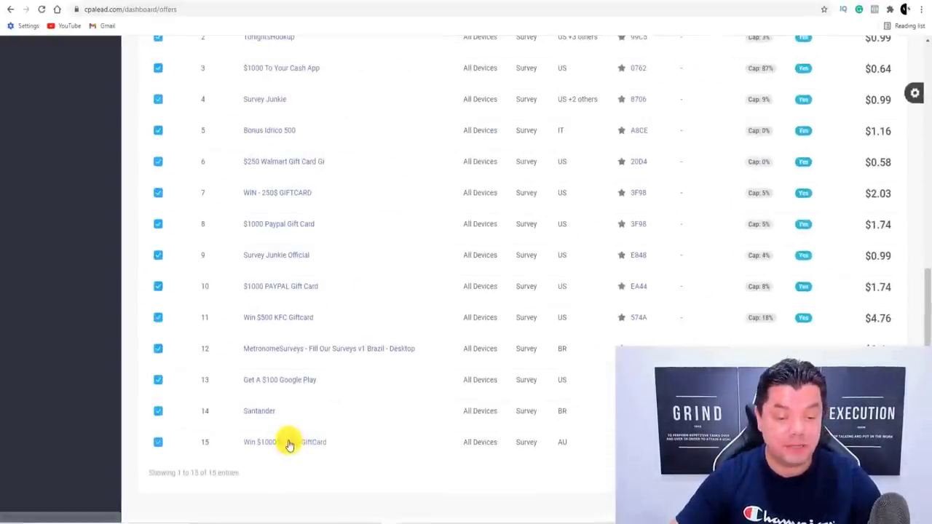
click(294, 443)
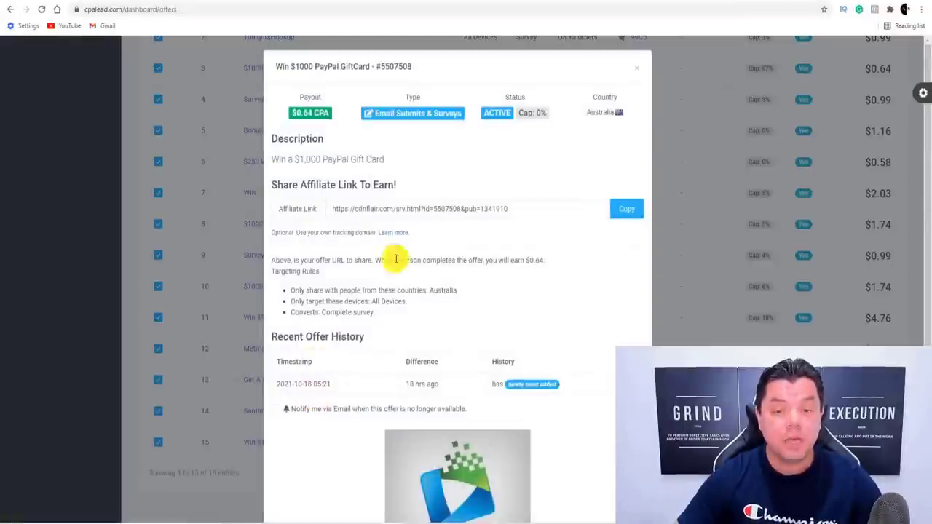
click(621, 211)
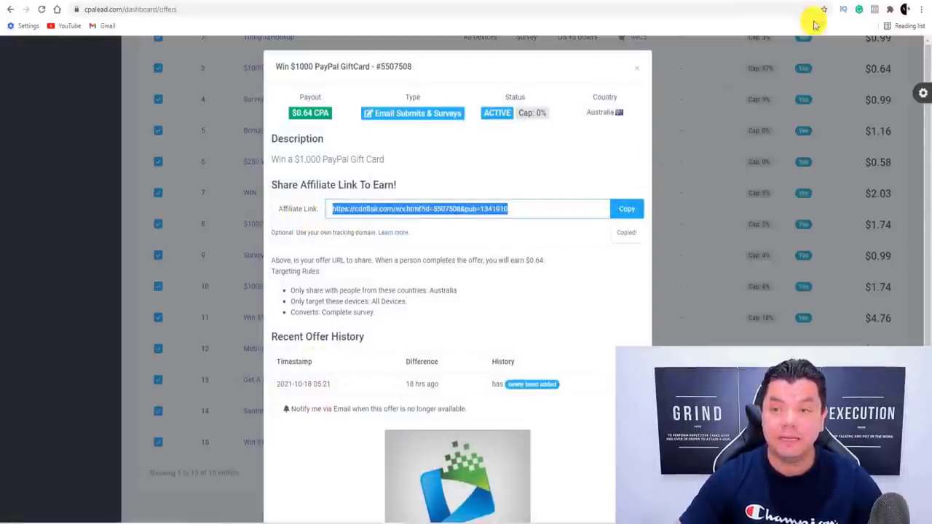
Step: Load the copied affiliate link in a new browser tab and examine the landing page's email form
key(ctrl+t)
key(ctrl+v)
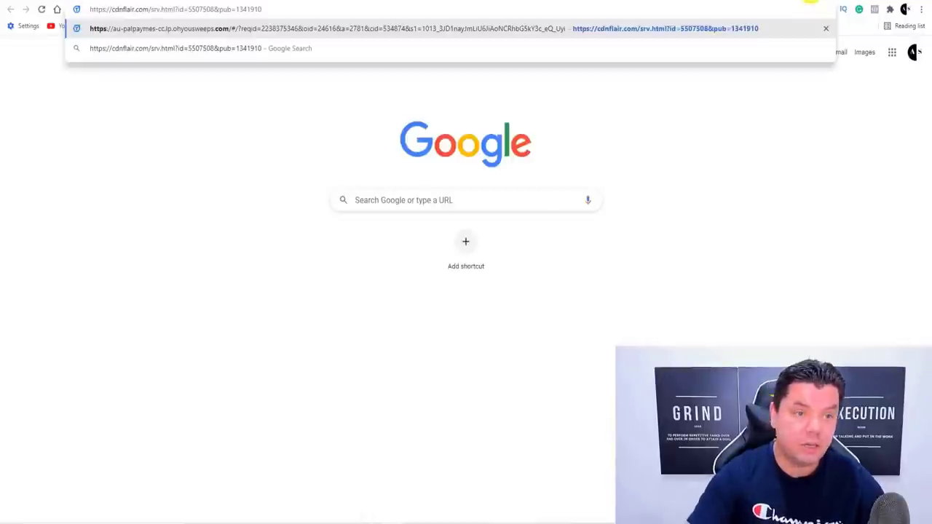
key(Return)
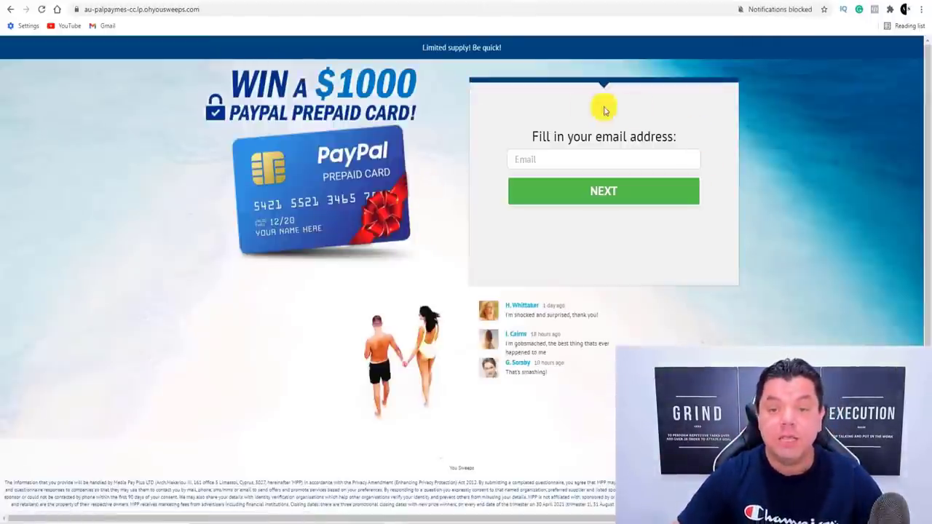
drag(540, 135, 706, 139)
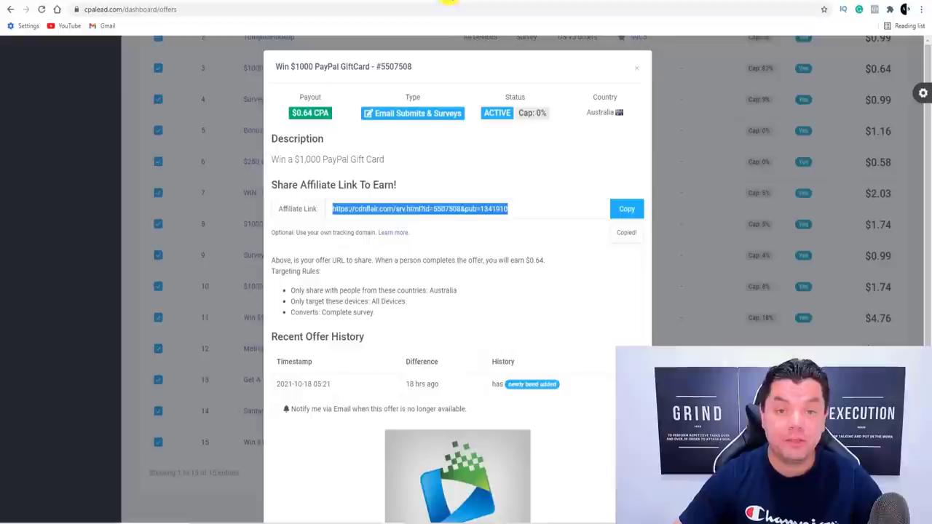
Step: Return to the CPAlead offer, copy its affiliate link again and close the offer details
click(626, 208)
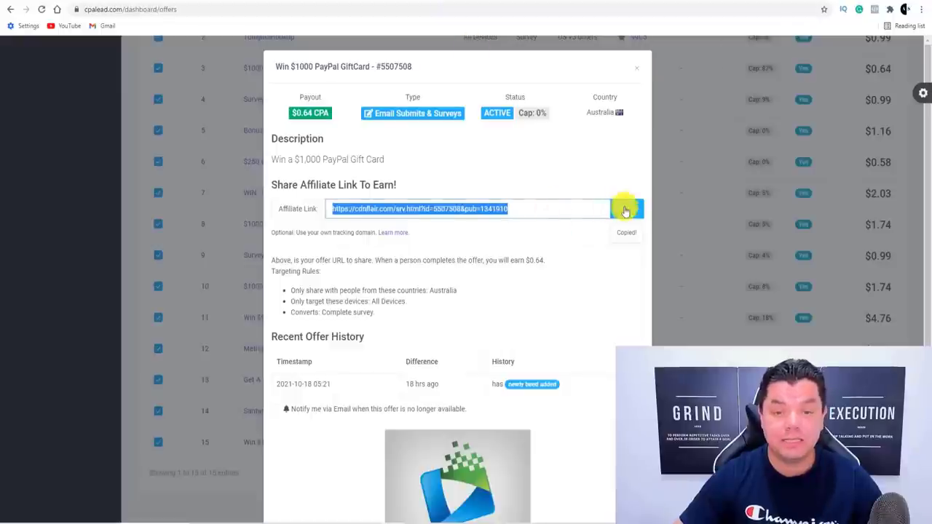
click(636, 68)
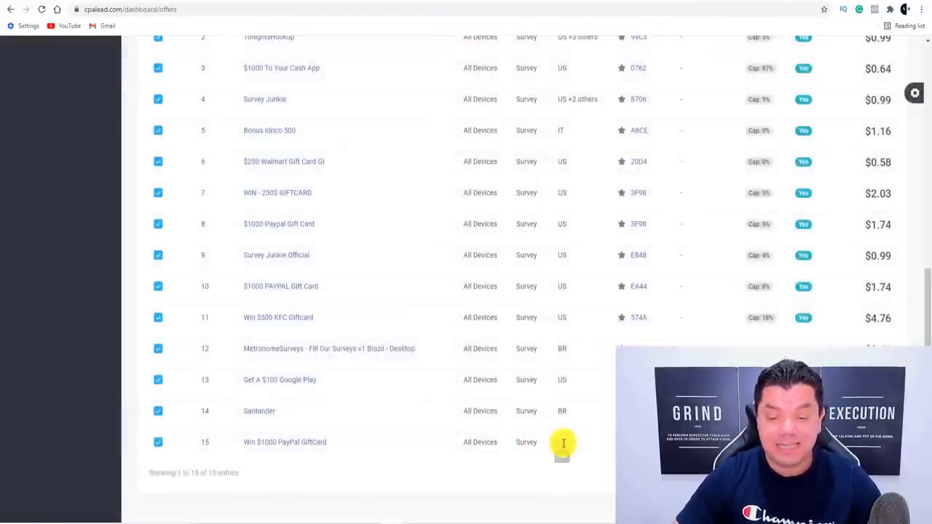
scroll(563, 443, up, 3)
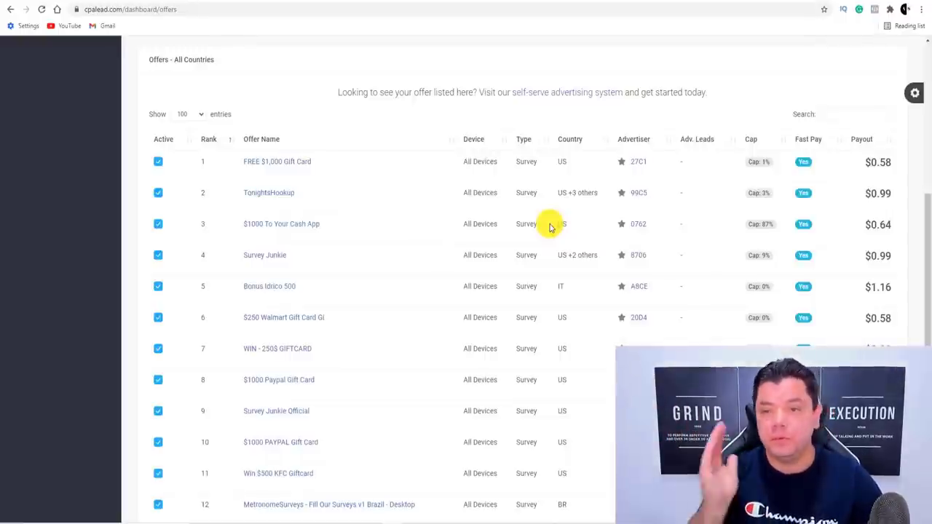
scroll(510, 240, up, 2)
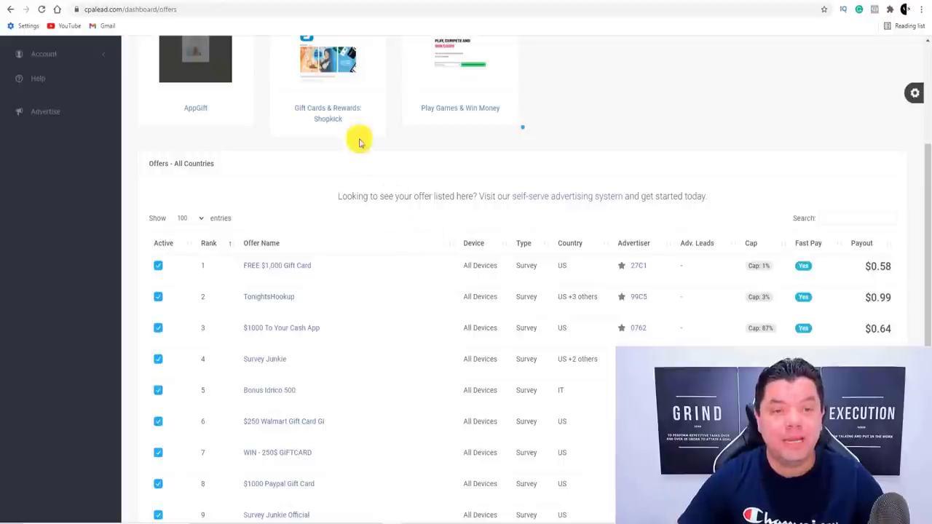
Step: Switch to YouTube and look through the videos under the #shorts hashtag
click(302, 0)
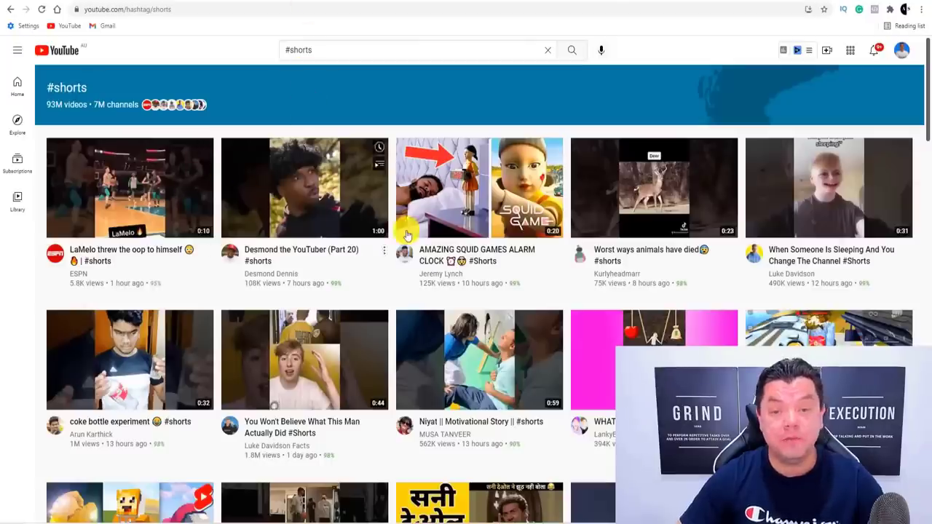
scroll(502, 252, down, 2)
scroll(504, 251, down, 4)
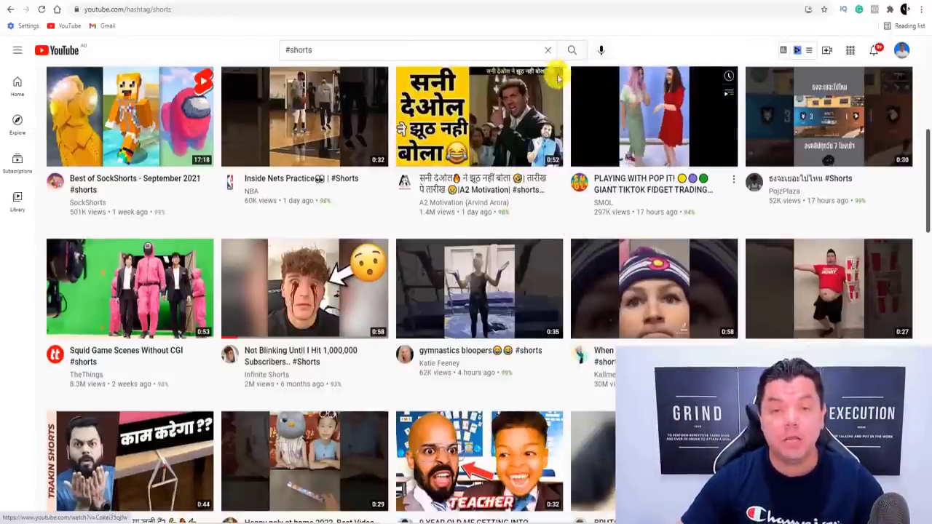
Step: Switch to Canva and create a blank Mobile Video design of 1080 × 1920 px
click(534, 1)
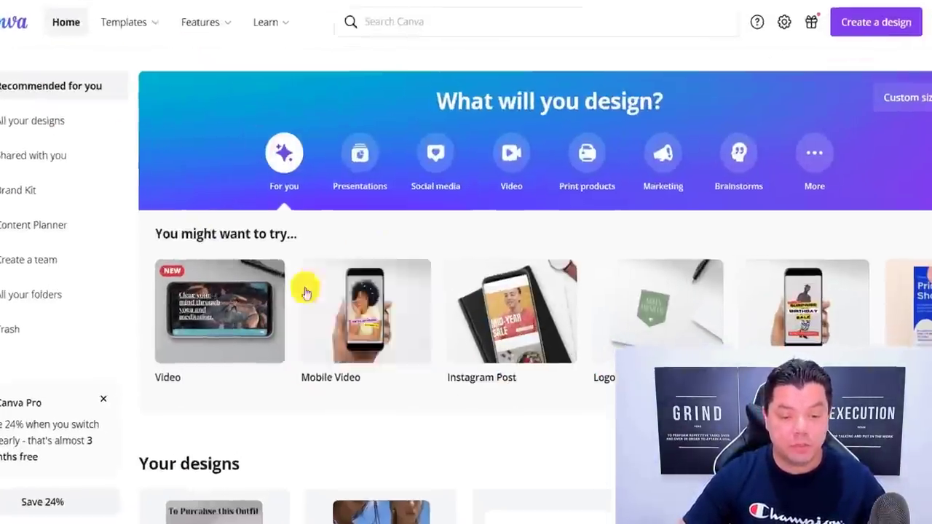
mouse_move(387, 340)
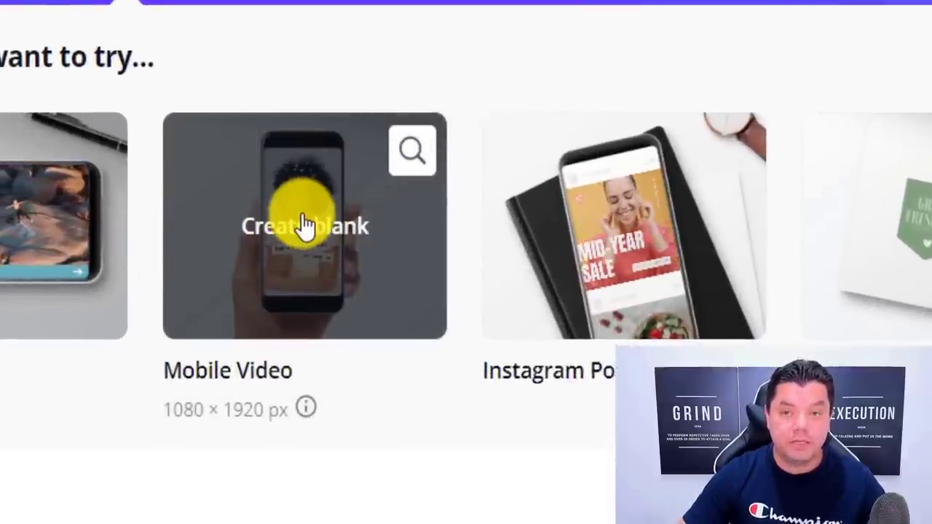
mouse_move(265, 378)
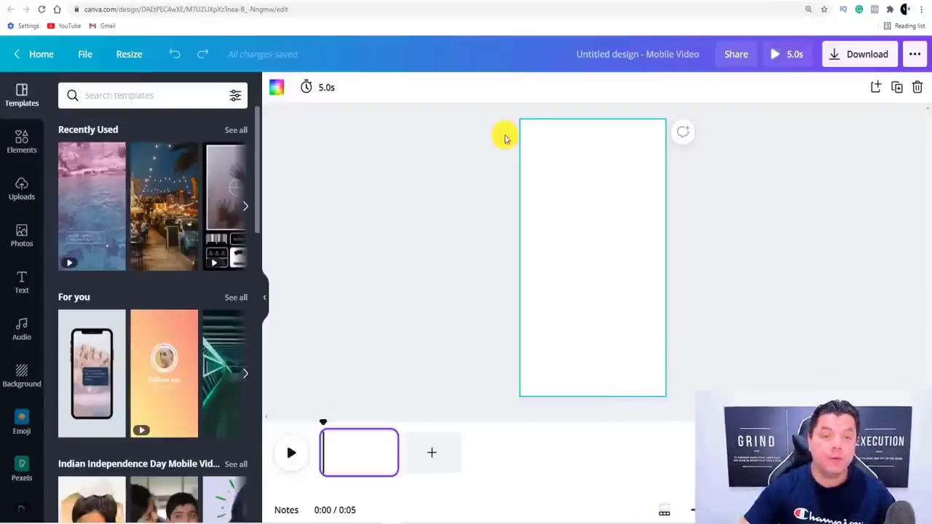
Step: Switch to the Google image search for "I phone 12 pro max" and limit usage rights to Creative Commons licenses
click(345, 1)
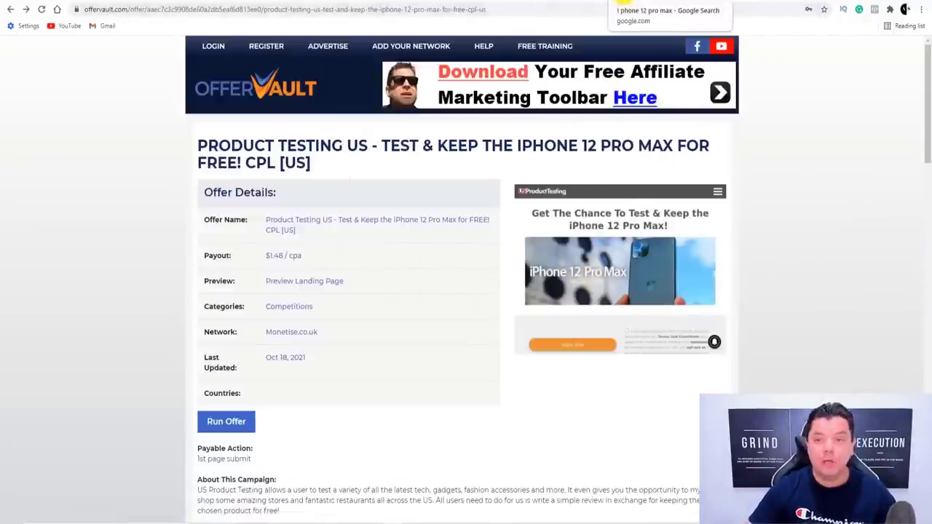
click(624, 3)
scroll(269, 223, up, 5)
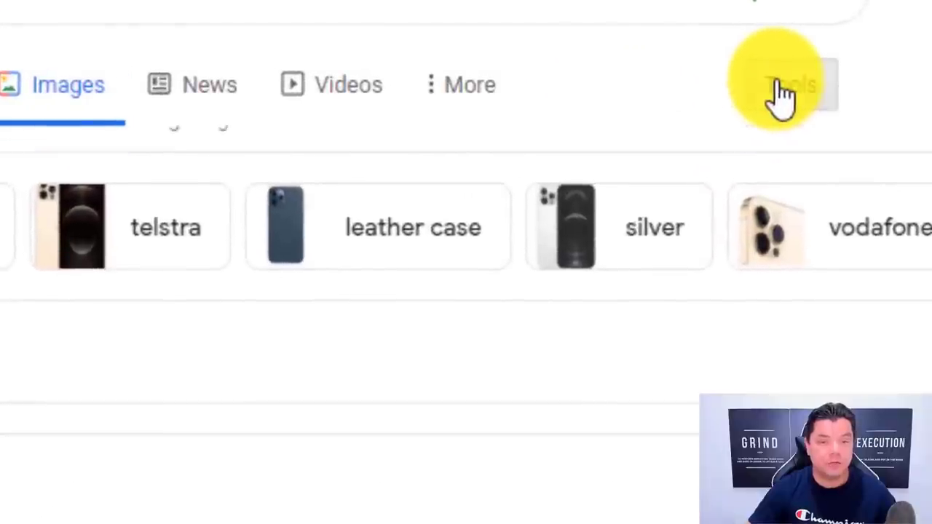
click(390, 87)
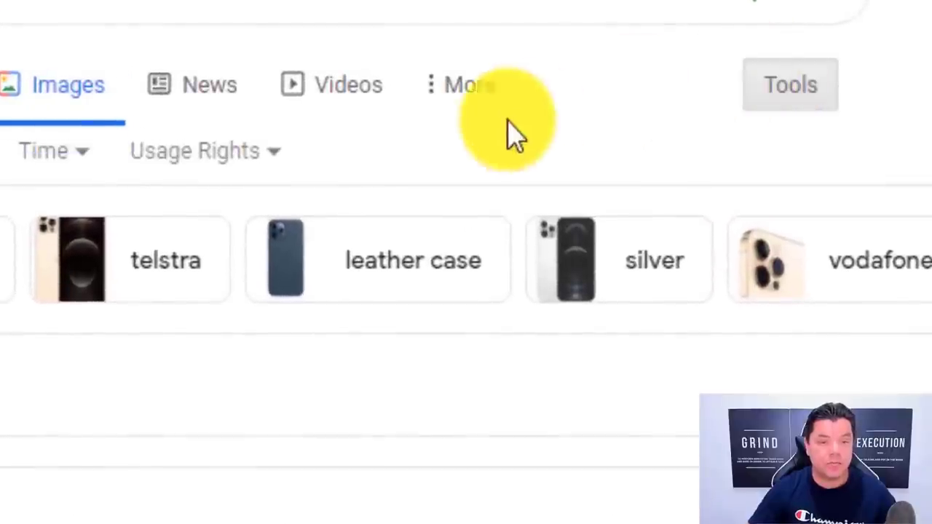
click(231, 153)
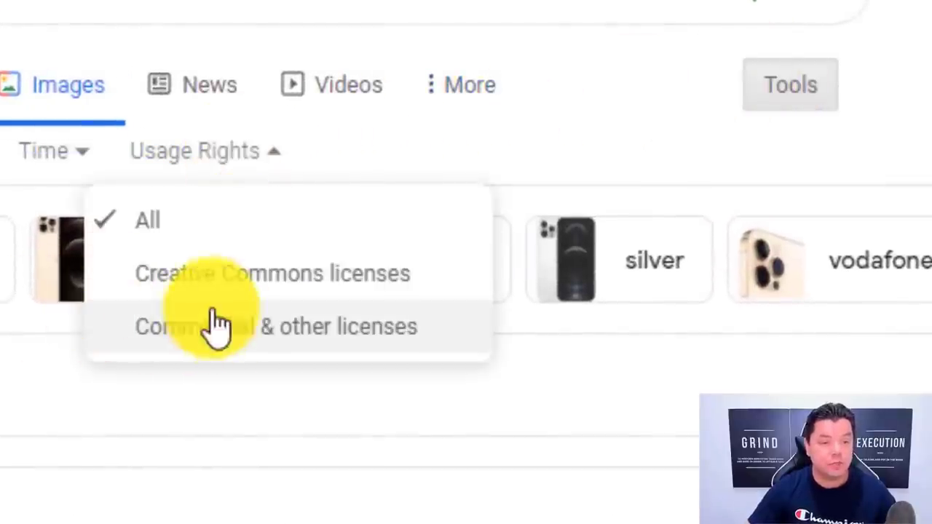
click(280, 295)
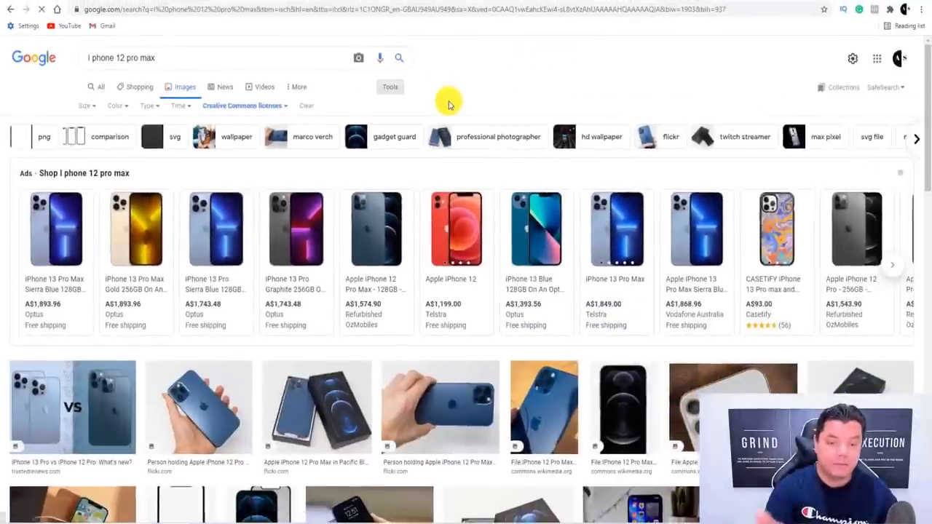
Step: Browse the filtered images and open the Wikimedia Commons front view of the black iPhone 12 Pro Max
scroll(588, 224, down, 3)
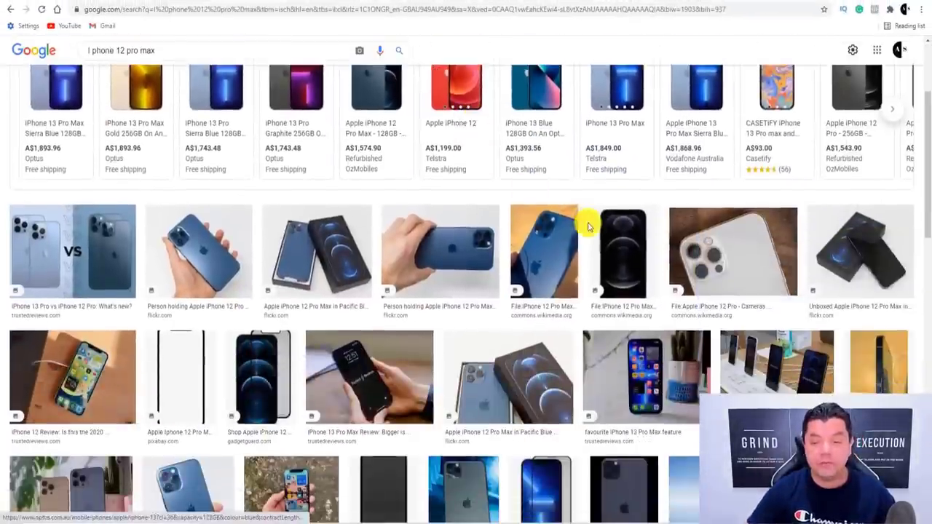
scroll(441, 179, down, 3)
scroll(561, 243, down, 1)
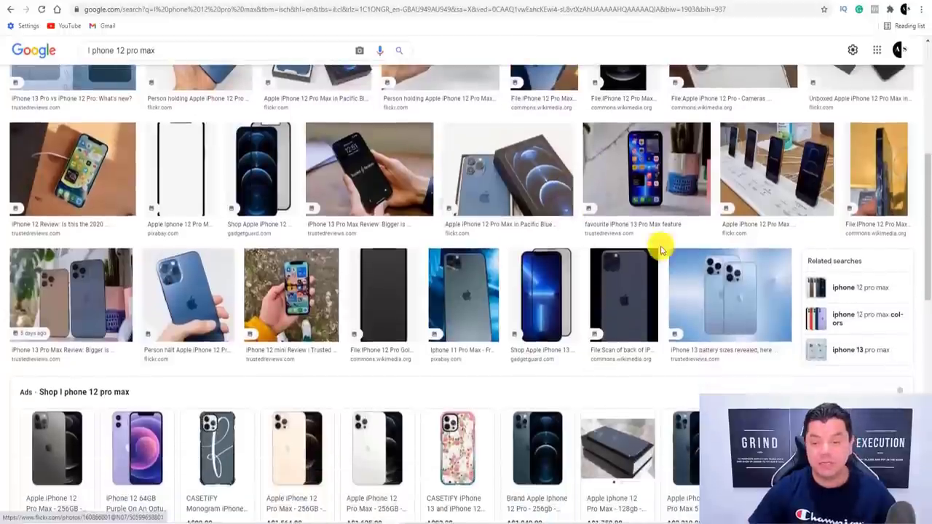
scroll(412, 313, up, 3)
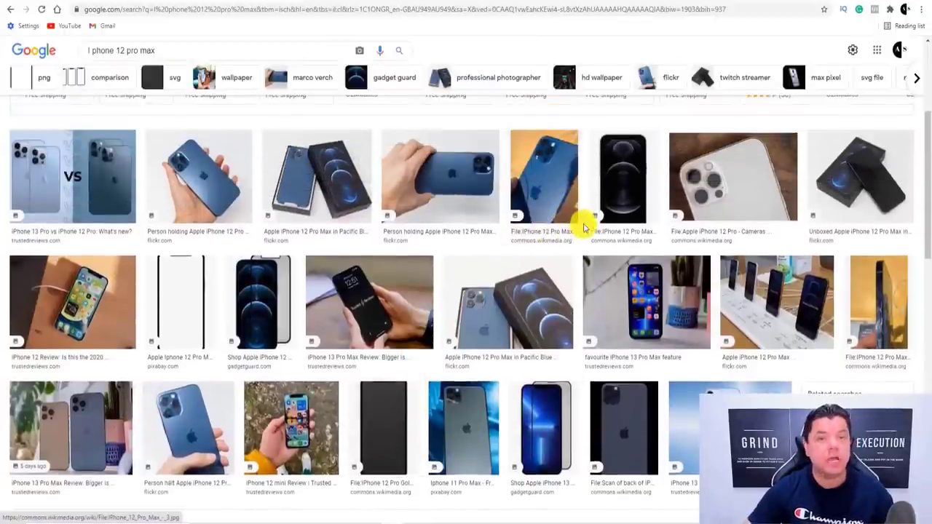
click(623, 175)
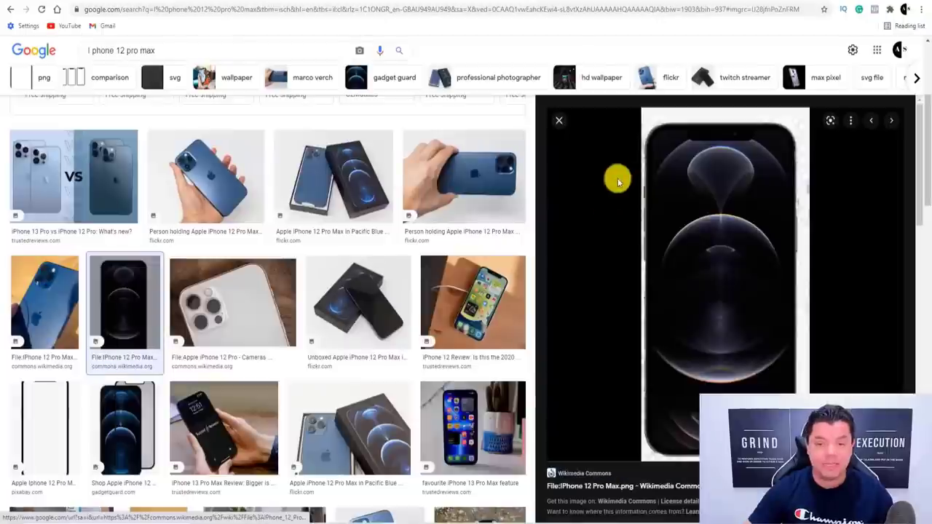
Step: Find a related image showing the back and front of the graphite iPhone 12 Pro Max side by side and copy it
scroll(575, 258, down, 5)
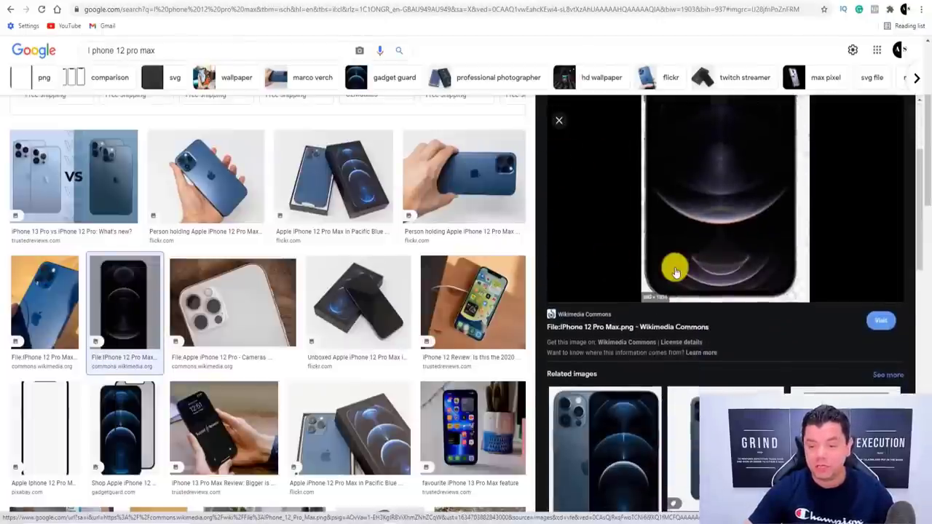
click(861, 293)
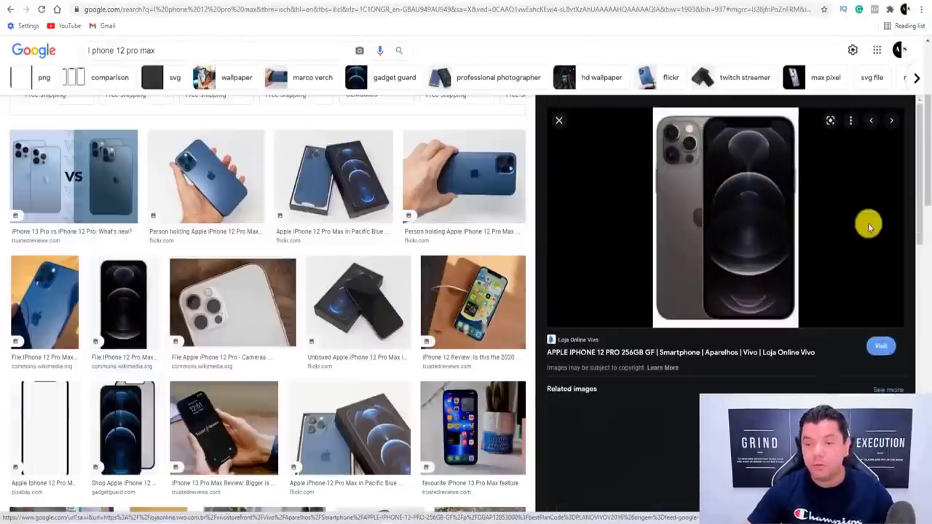
scroll(800, 313, down, 3)
click(842, 367)
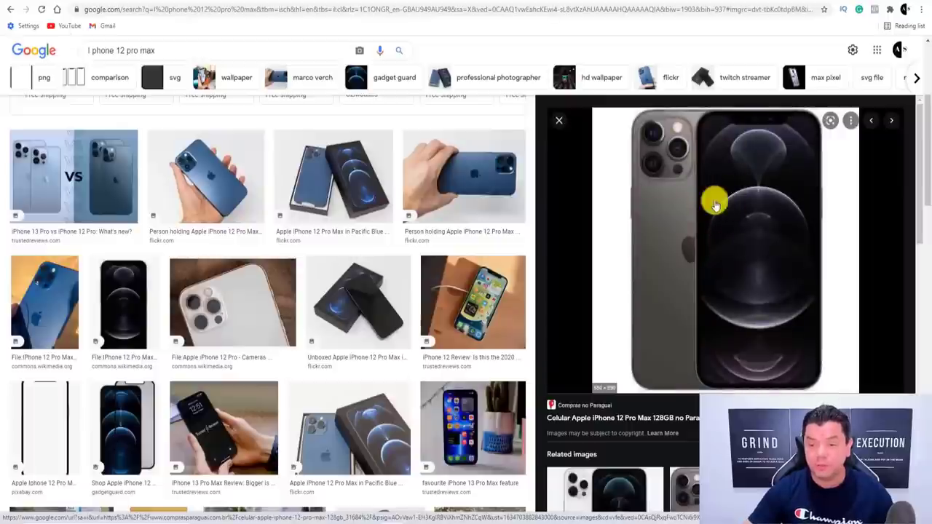
right_click(735, 248)
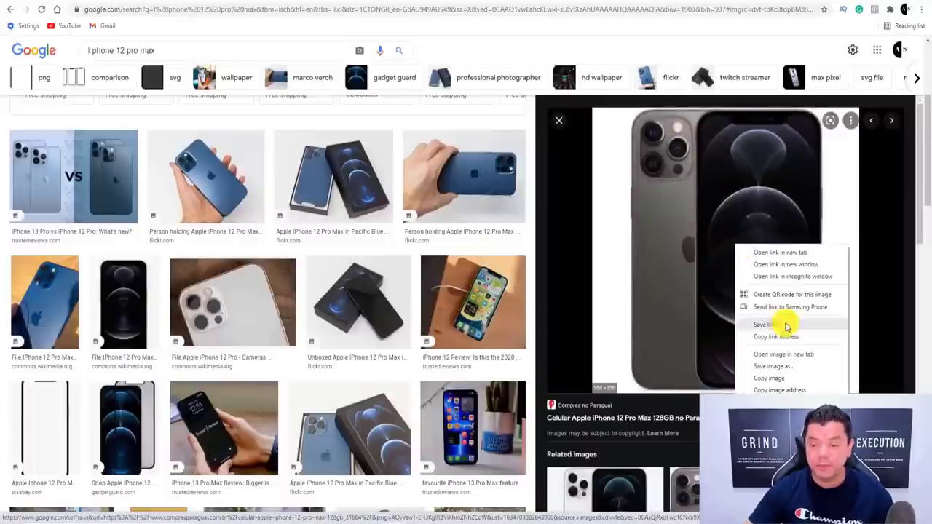
click(766, 378)
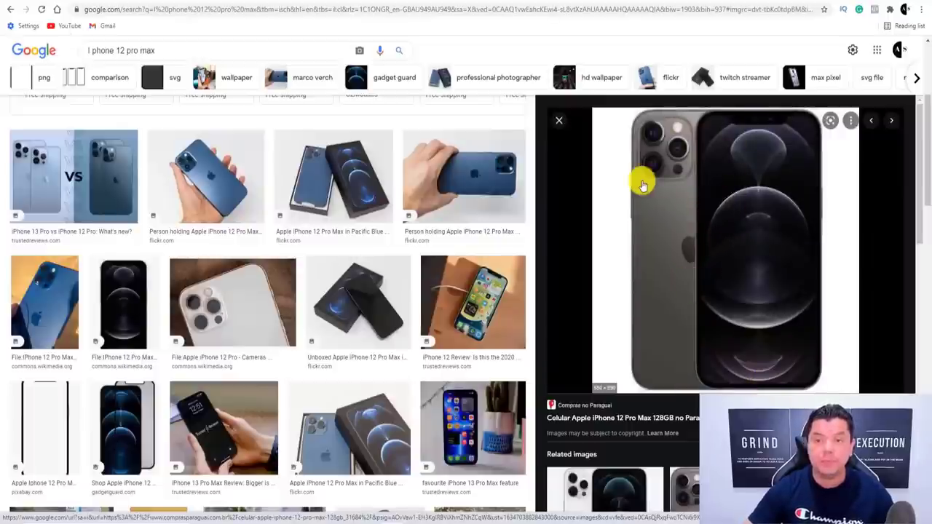
Step: Switch to Canva, paste the phone image and enlarge it, centred horizontally, to fill the lower two-thirds of the page
click(545, 1)
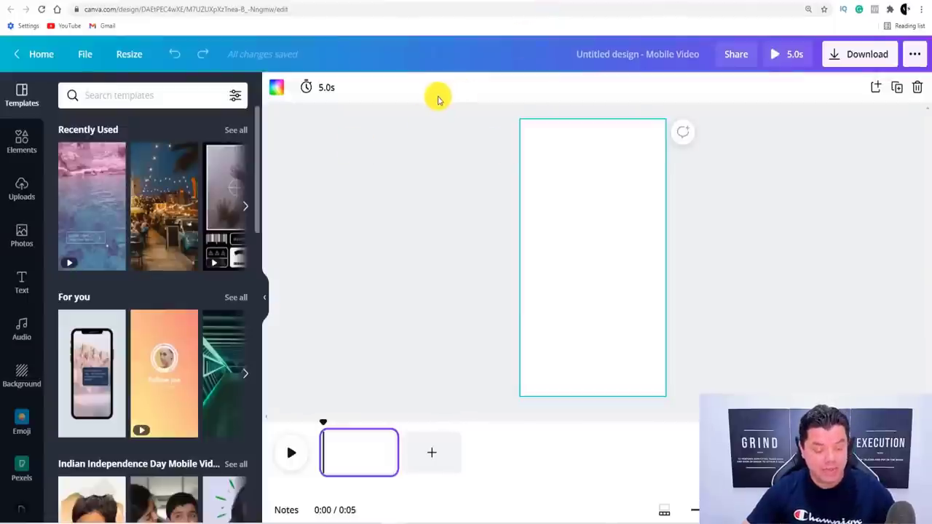
key(ctrl+v)
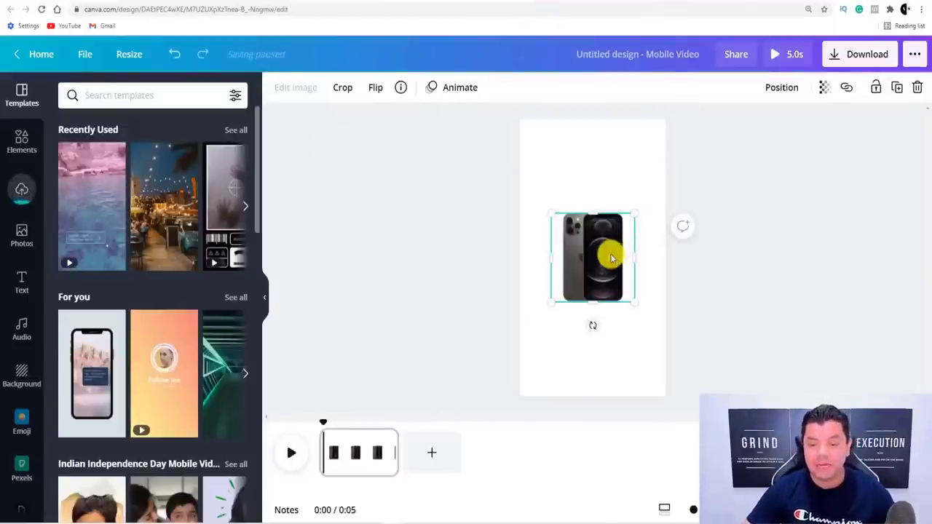
drag(612, 259, 580, 351)
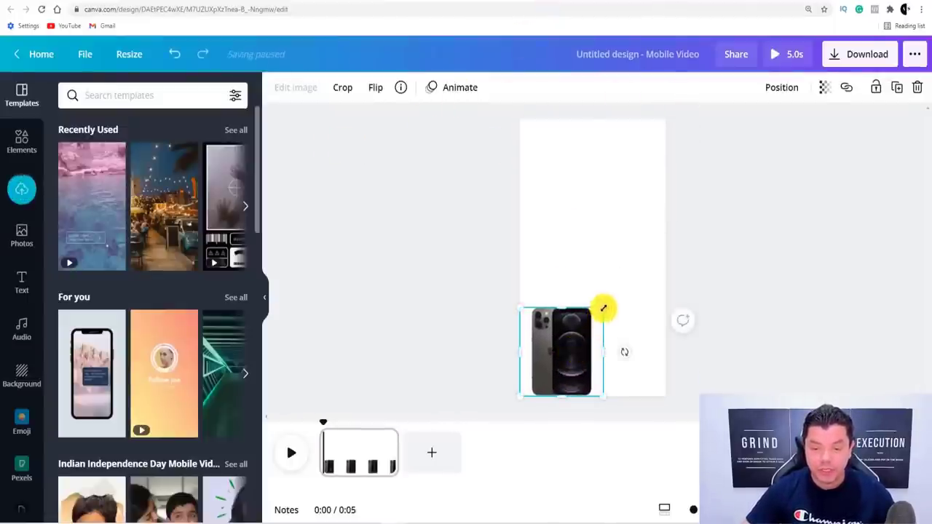
drag(603, 308, 697, 225)
drag(621, 260, 609, 260)
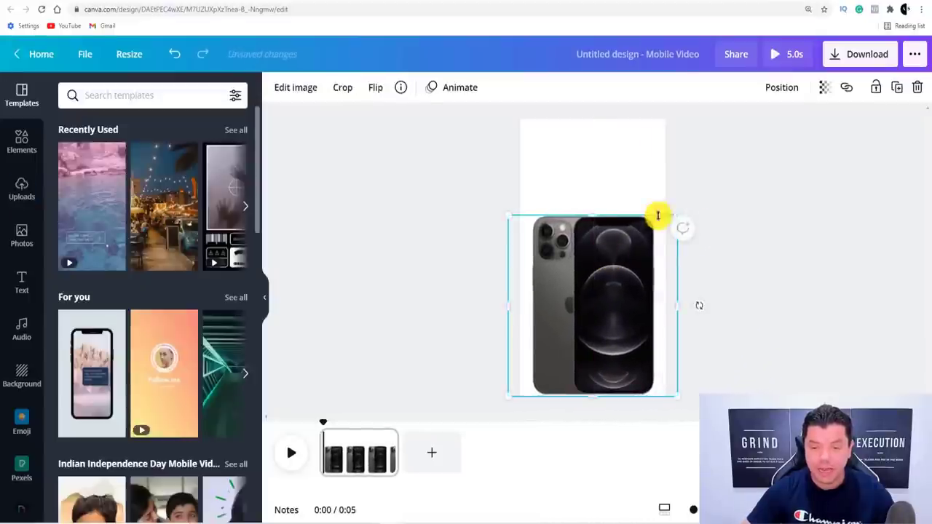
drag(675, 212, 686, 205)
drag(655, 235, 616, 270)
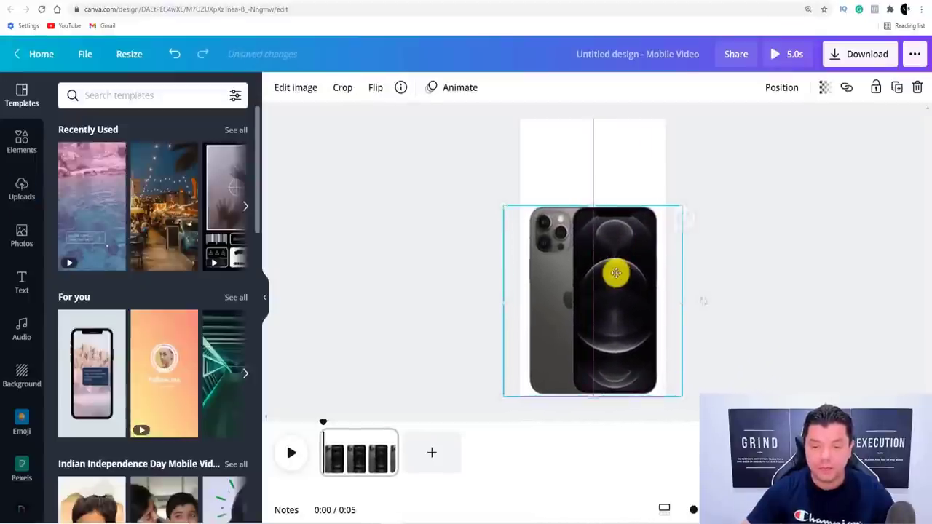
click(752, 233)
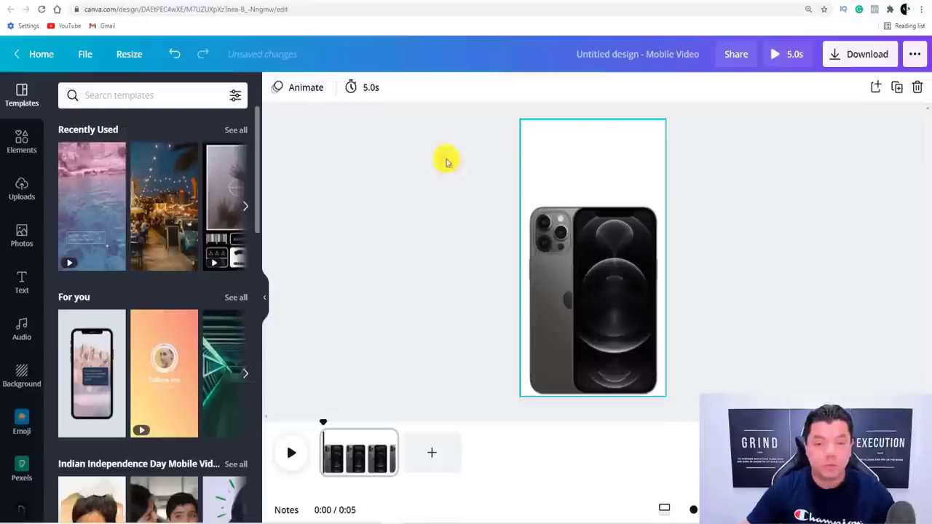
Step: Add a heading in the blank area above the phone and colour its text black
click(21, 284)
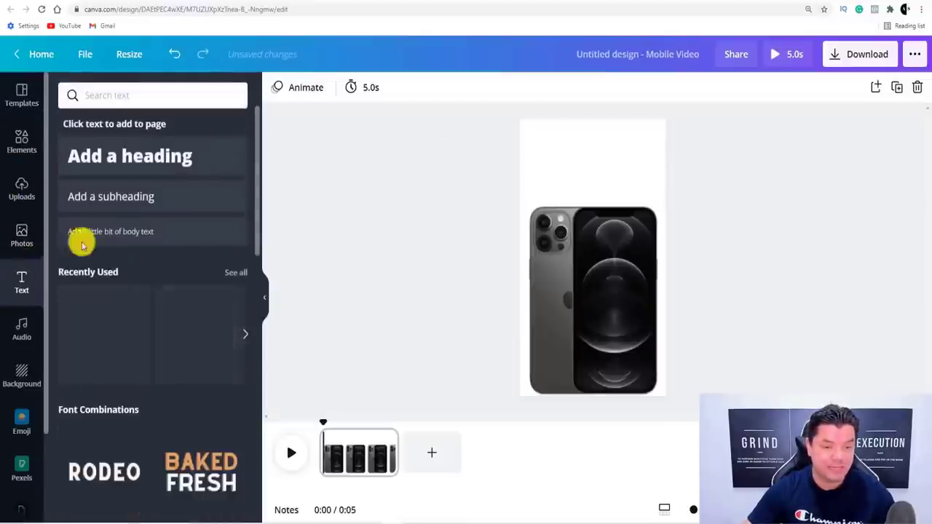
click(111, 160)
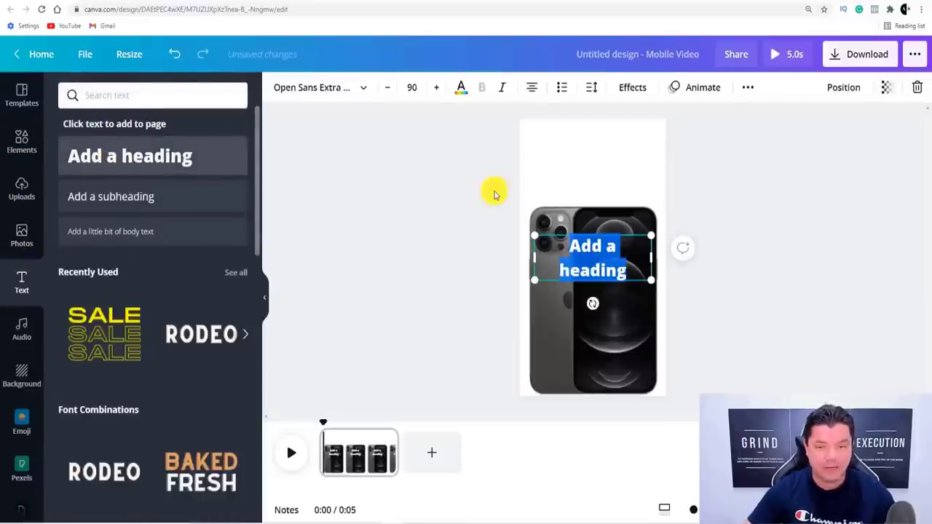
drag(594, 264, 599, 172)
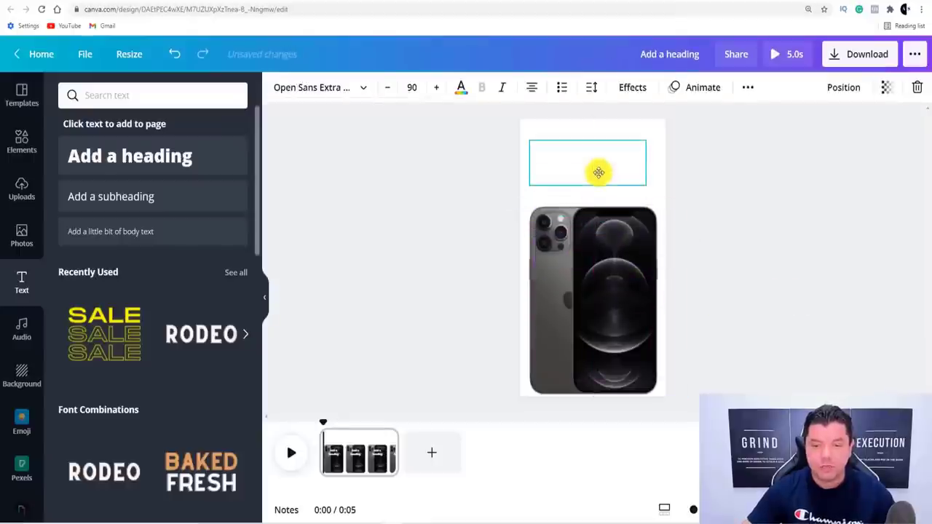
double_click(596, 168)
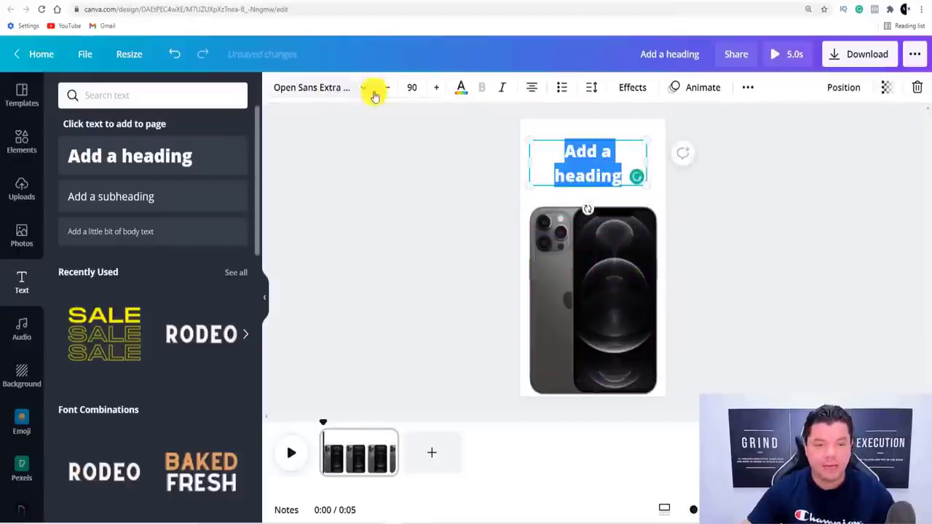
click(460, 89)
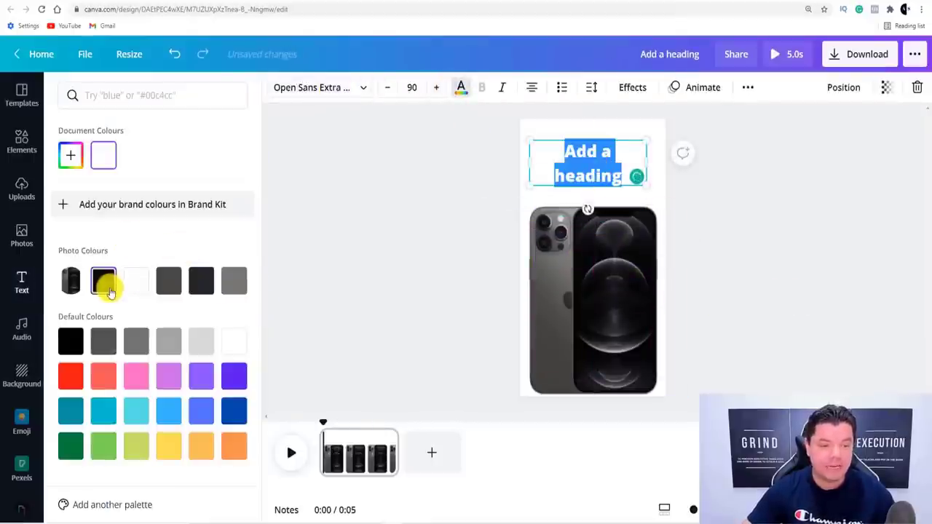
click(109, 290)
click(657, 214)
Step: Replace the heading's placeholder text with "HOW TO GET A FREE I PHONE 12"
click(612, 152)
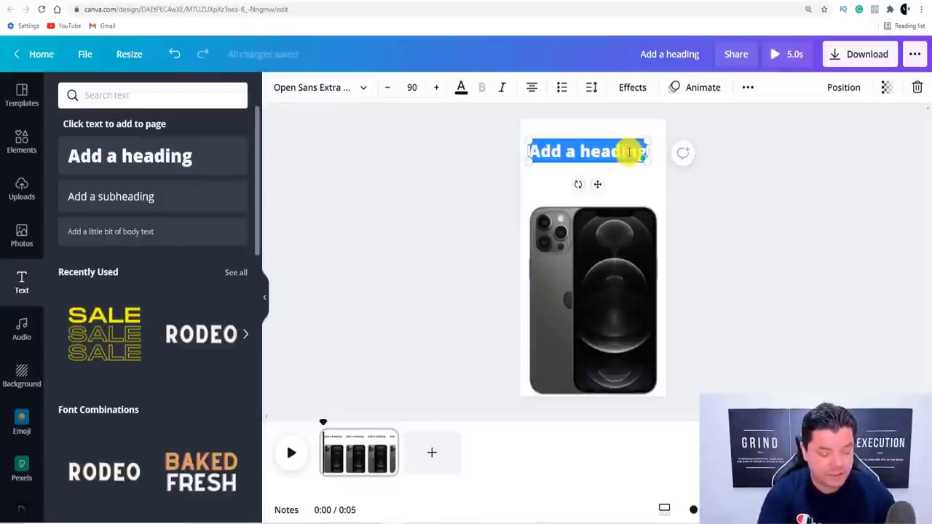
text(HQ)
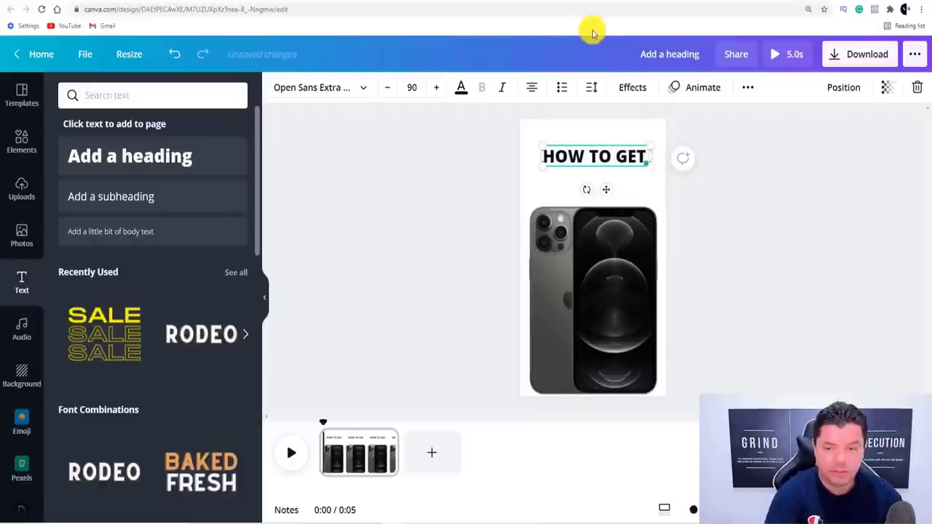
text( FREE I PHO)
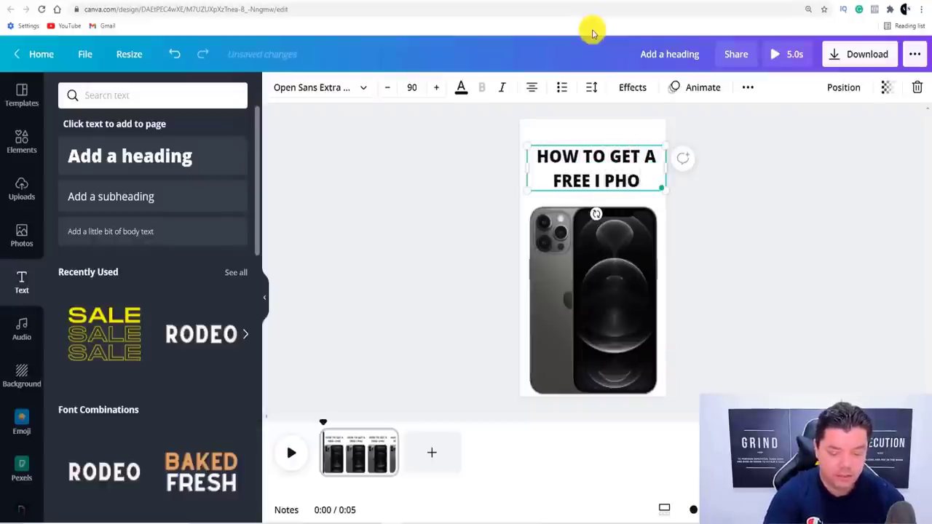
text(NE 12)
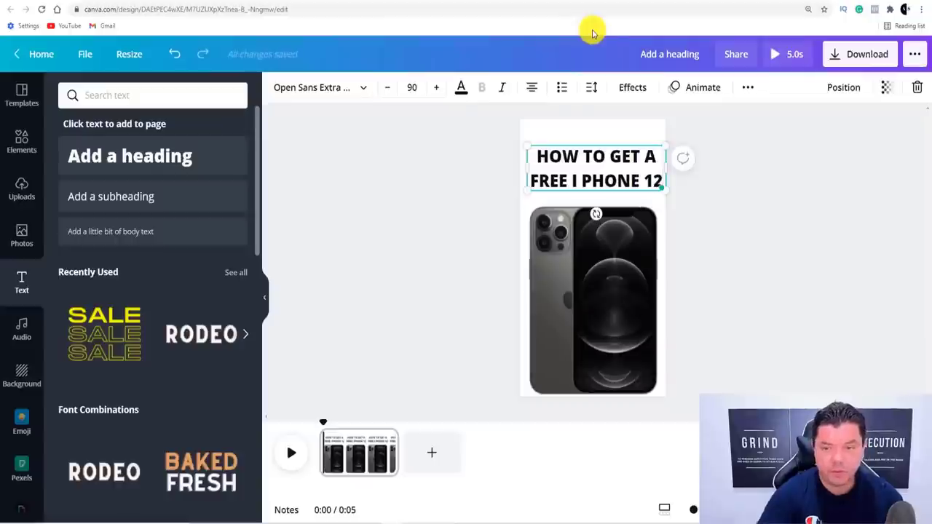
click(738, 229)
Step: Move the heading slightly up toward the page's left edge and reduce its font size to 79
click(614, 167)
drag(613, 166, 602, 164)
double_click(603, 163)
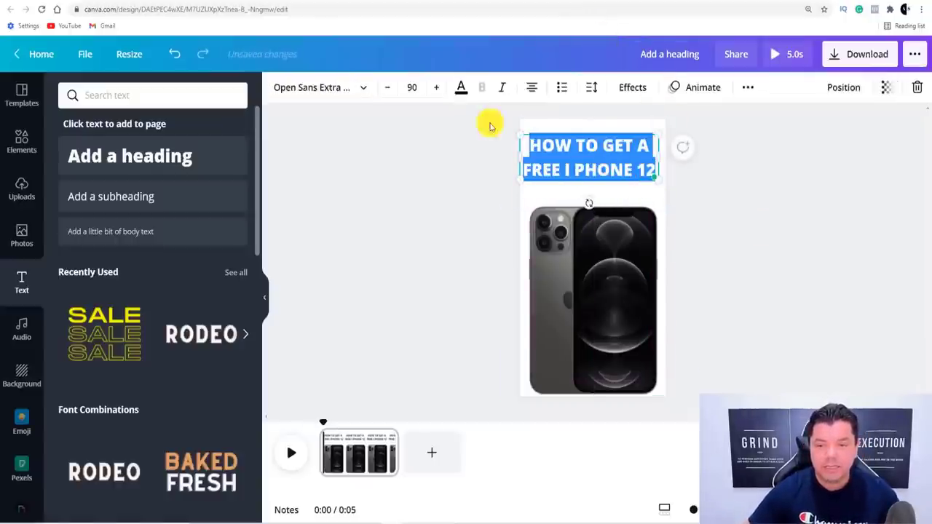
click(390, 89)
click(389, 88)
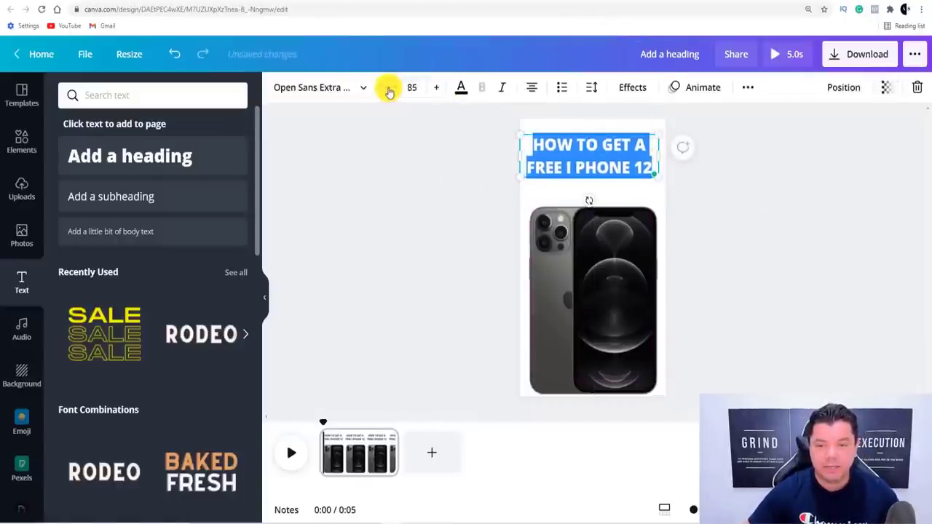
click(389, 89)
click(389, 89)
click(389, 89)
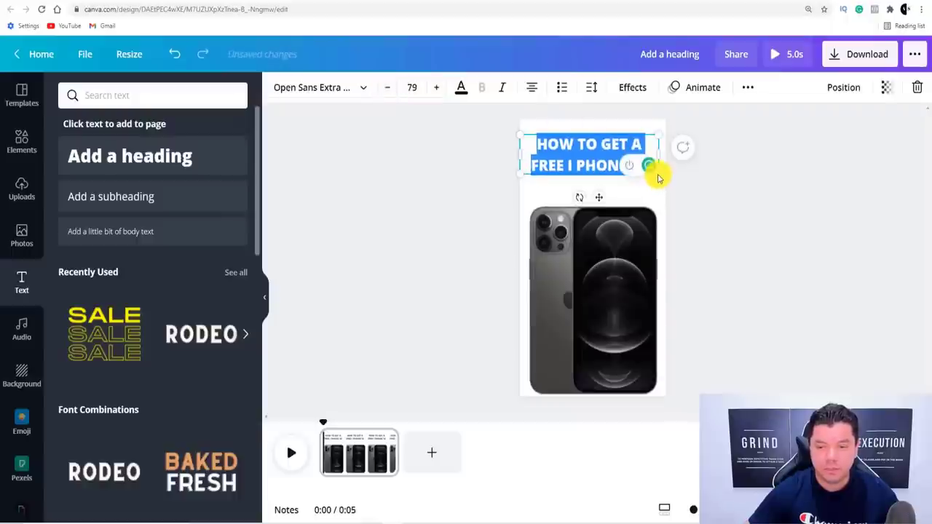
click(692, 193)
Step: Resize the heading on two lines to a font size of about 81.6 and centre it above the phone
click(637, 168)
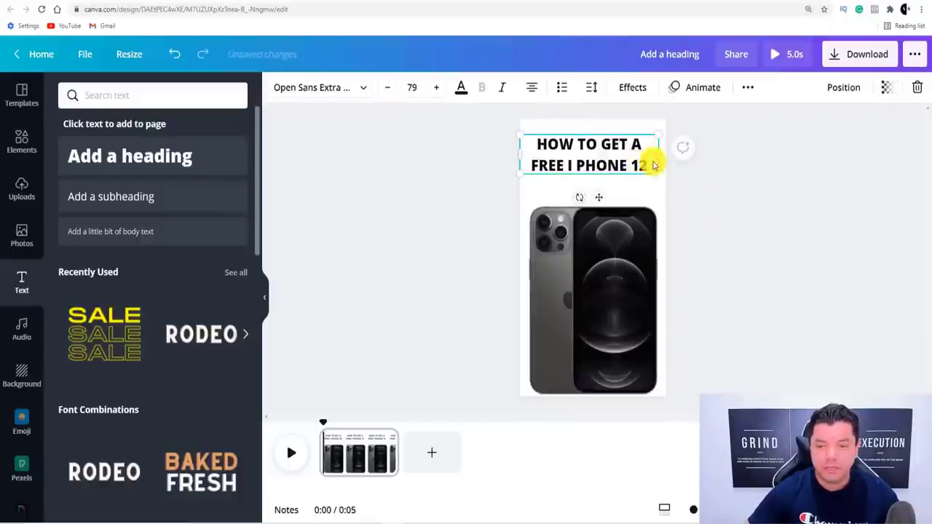
drag(659, 155, 638, 154)
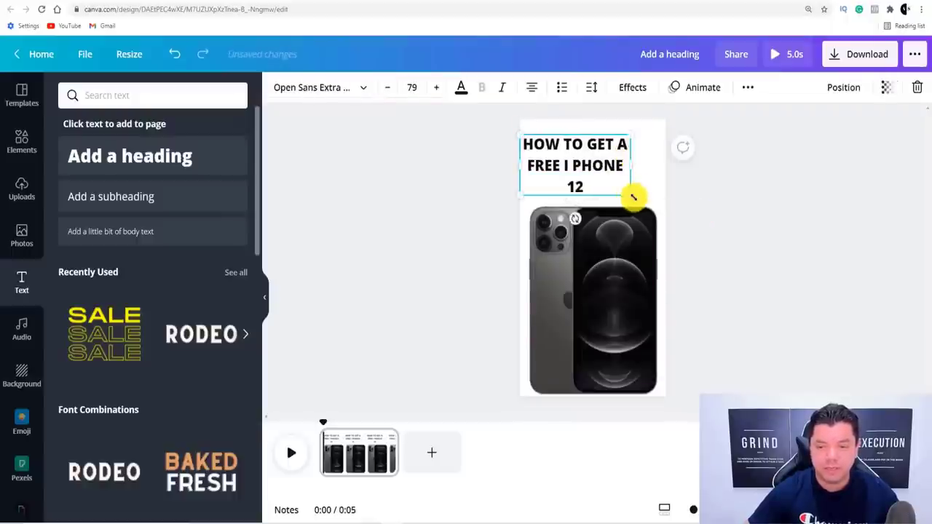
drag(634, 196, 617, 156)
click(709, 204)
Step: Apply the Bounce text animation to the heading
click(616, 151)
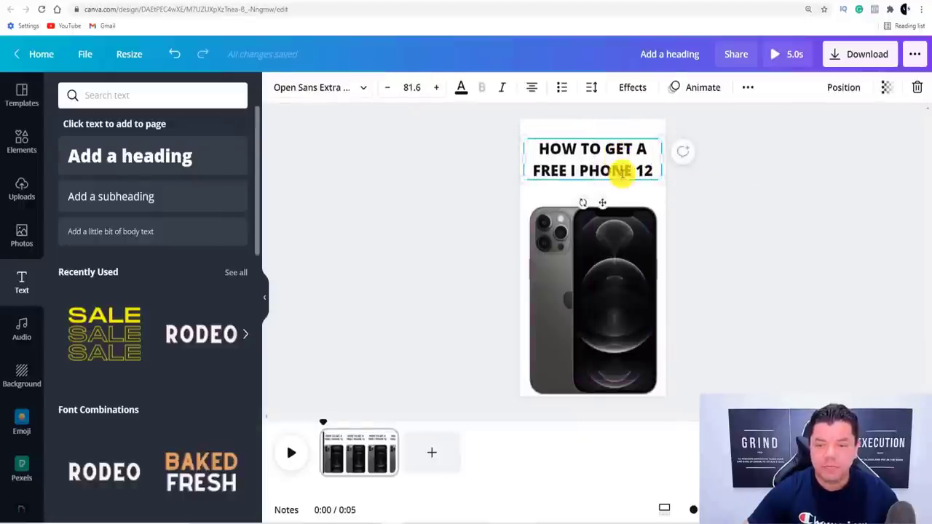
double_click(622, 172)
click(697, 91)
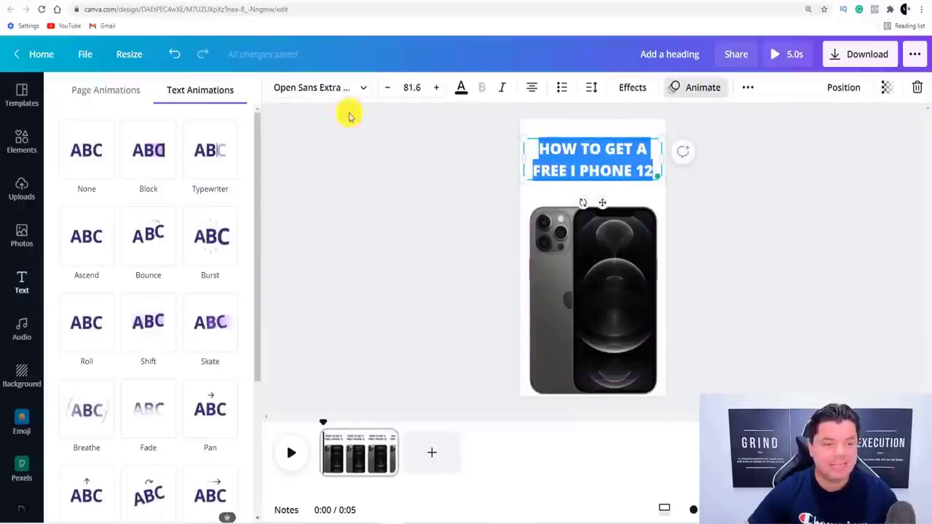
click(153, 237)
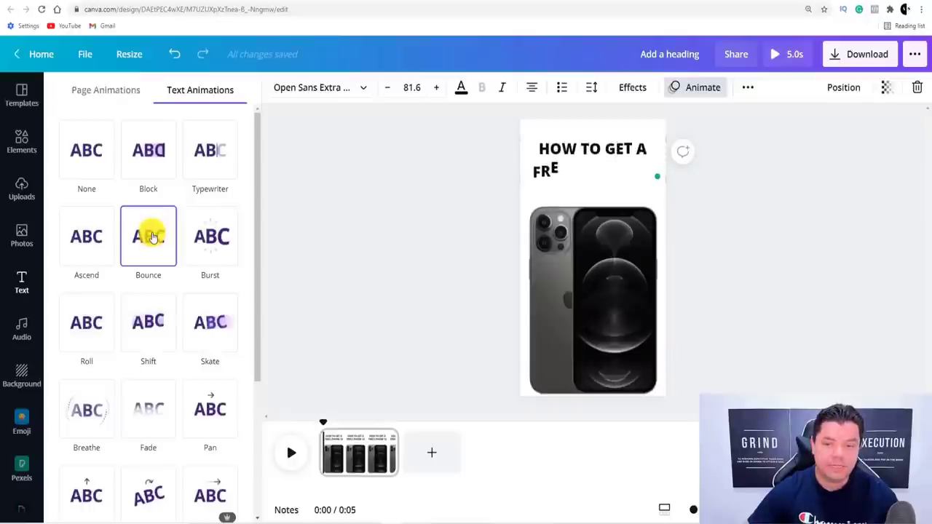
click(443, 264)
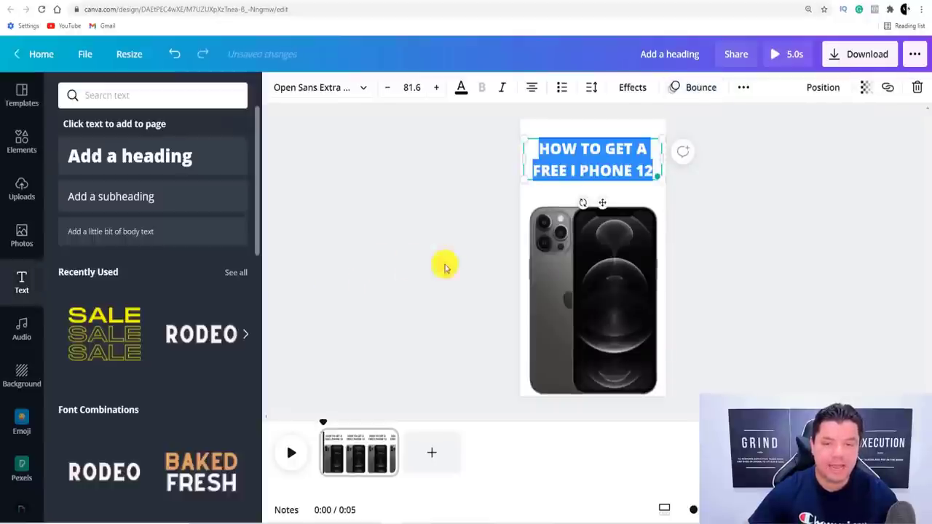
click(753, 264)
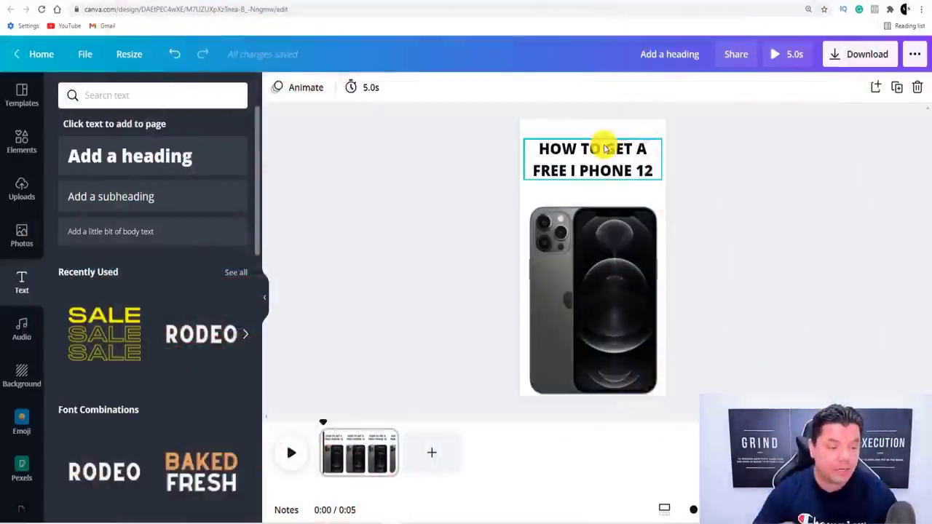
click(517, 136)
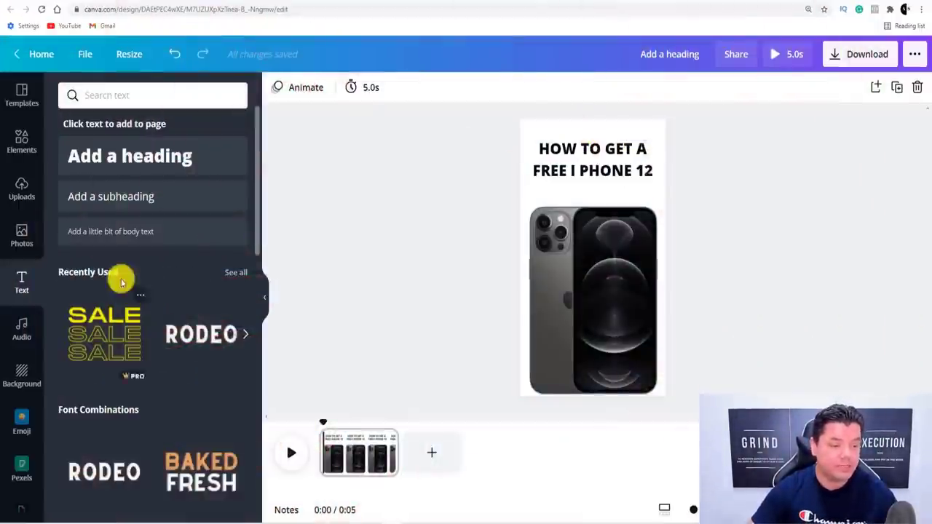
Step: Search the audio library for "INSPIRATION"
click(23, 335)
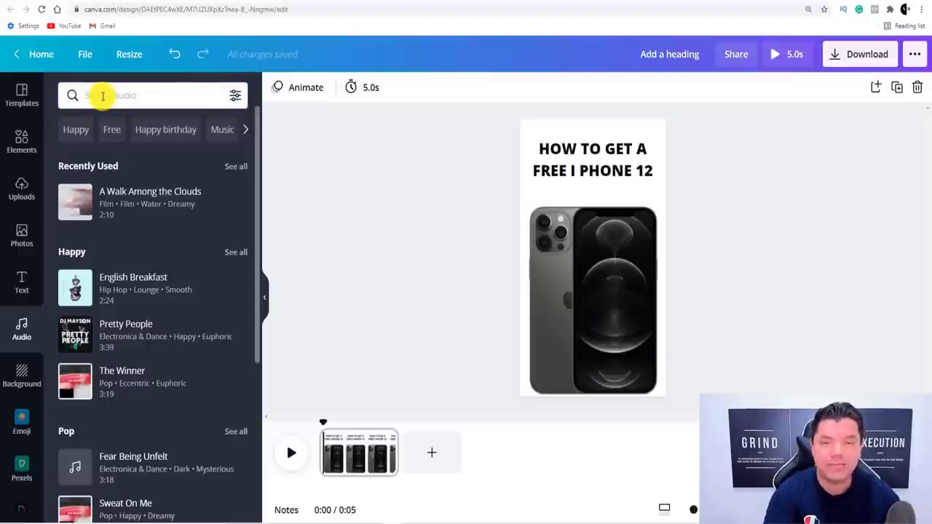
text(INSPI)
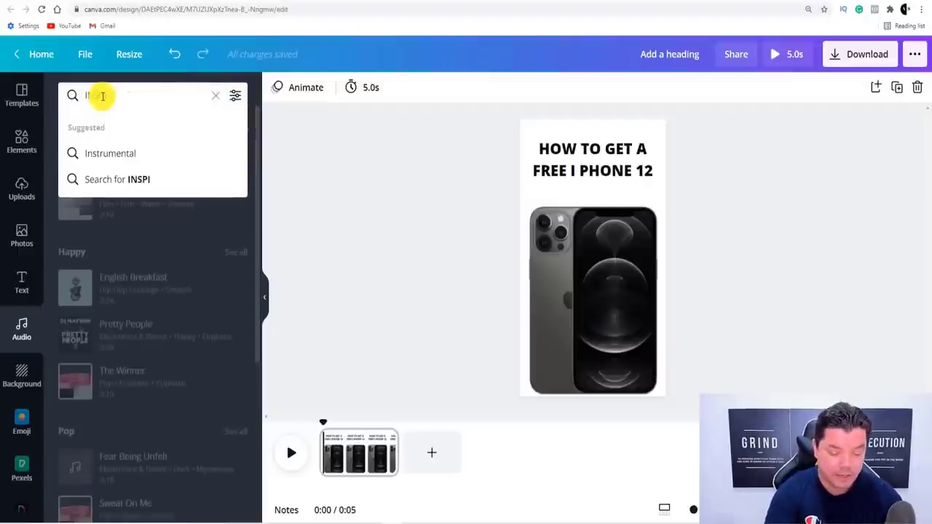
text(RATION)
key(Return)
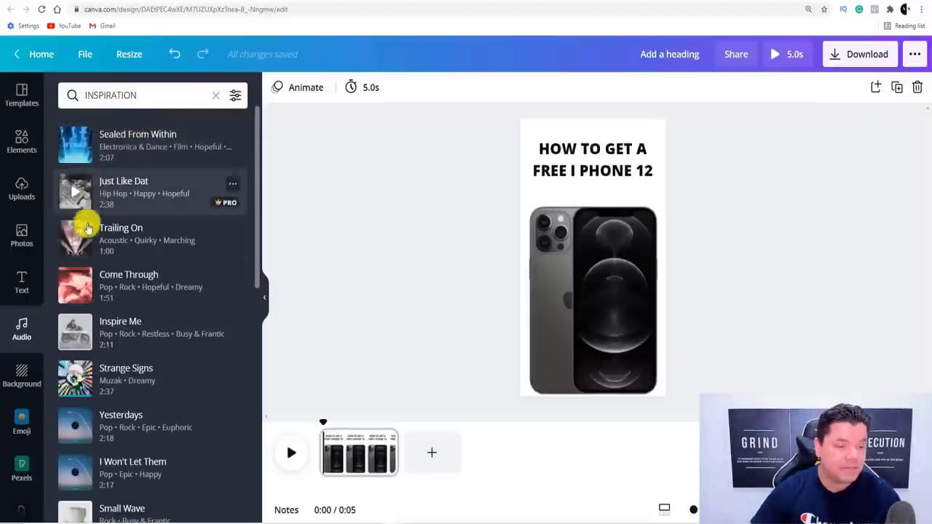
Step: Preview the Sealed From Within track and add Just Like Dat as the video's background music
scroll(84, 277, down, 5)
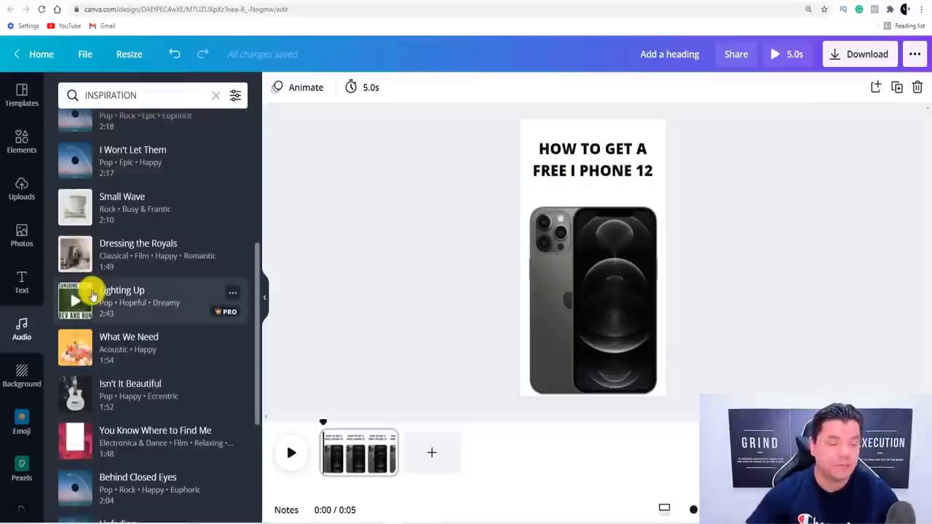
scroll(76, 350, up, 5)
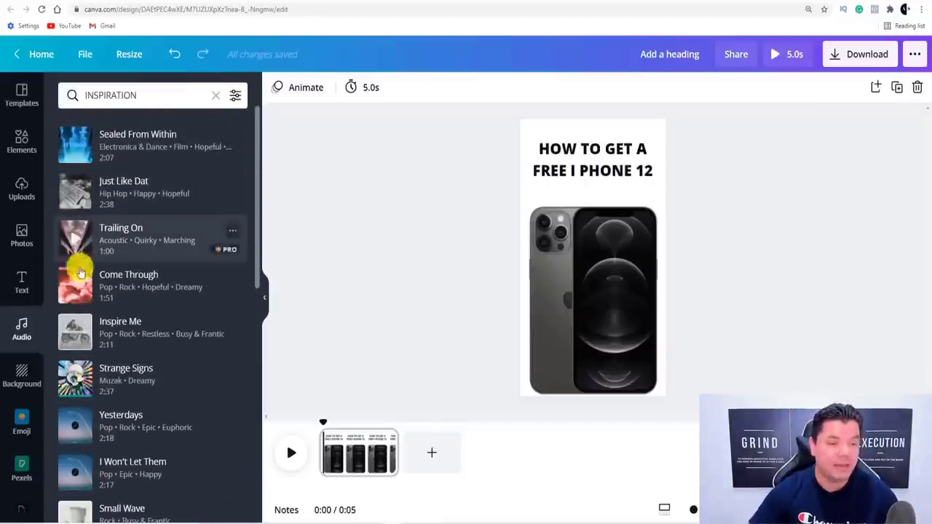
scroll(80, 406, down, 4)
scroll(86, 364, up, 4)
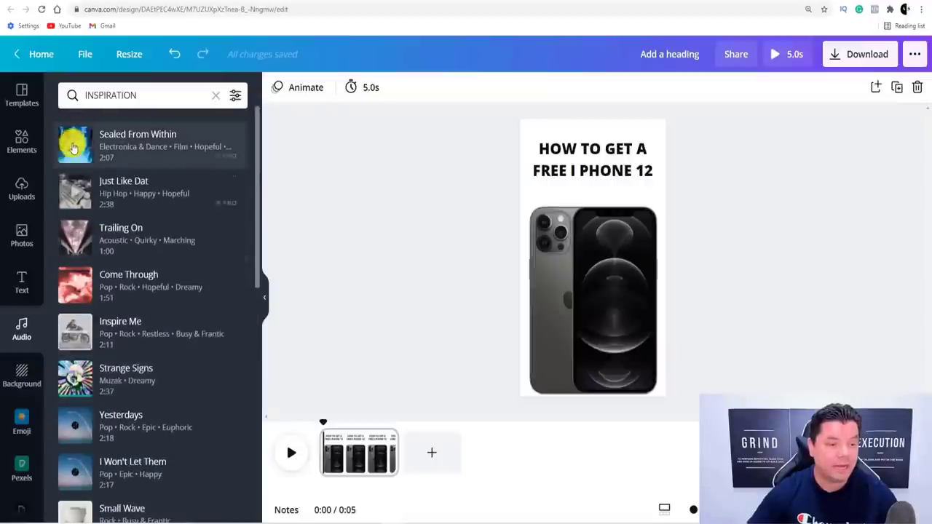
click(74, 142)
click(81, 149)
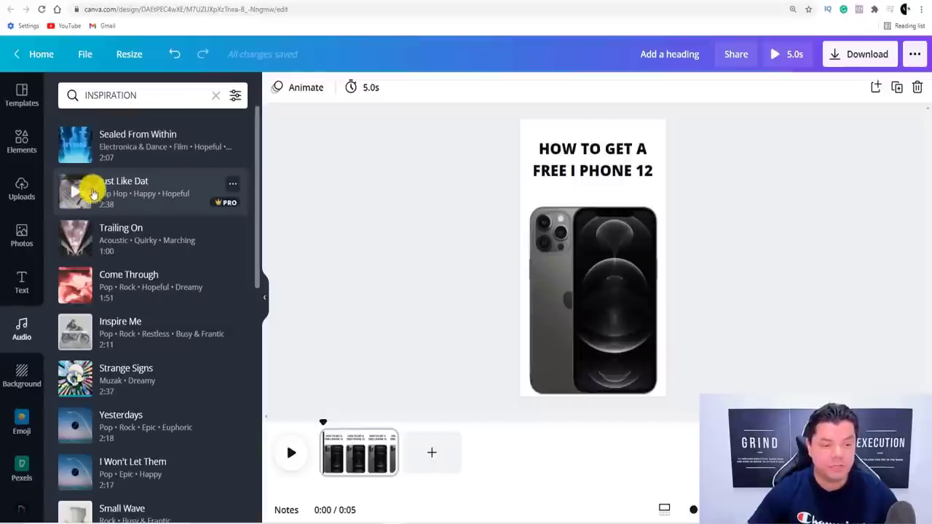
drag(92, 193, 306, 466)
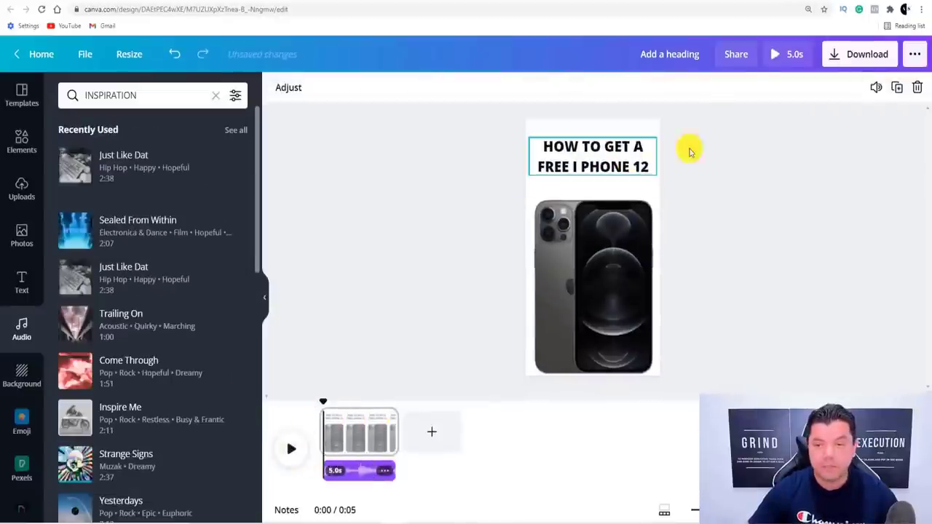
Step: Preview the Breathe, Pan and Rise photo animations on the phone image
click(605, 208)
click(600, 274)
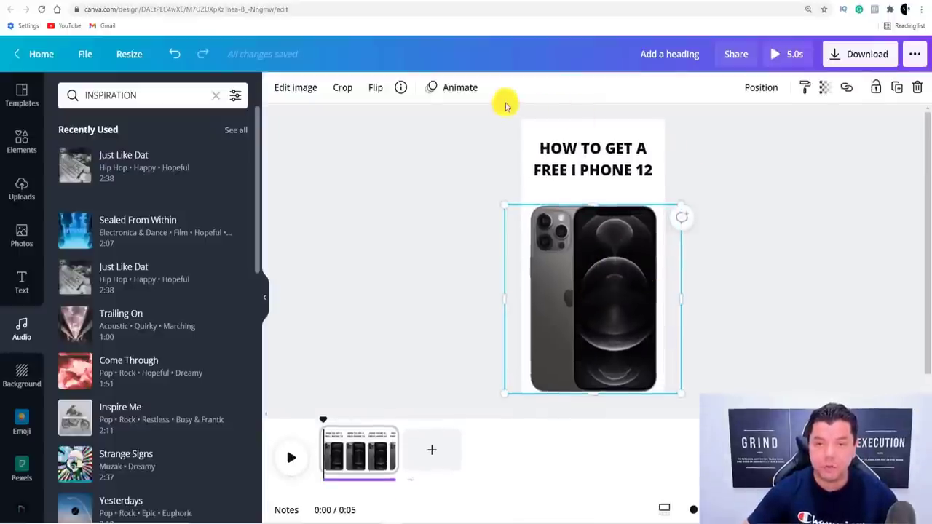
click(453, 88)
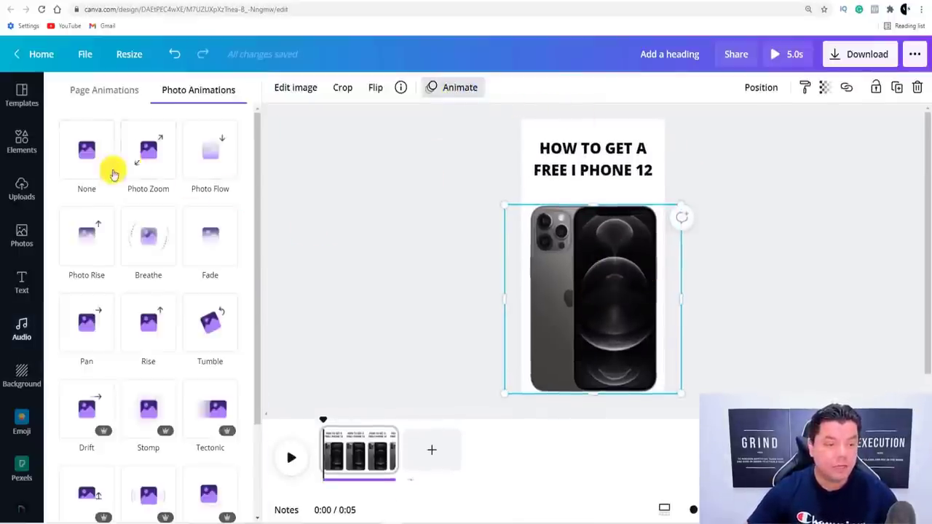
click(149, 234)
click(84, 323)
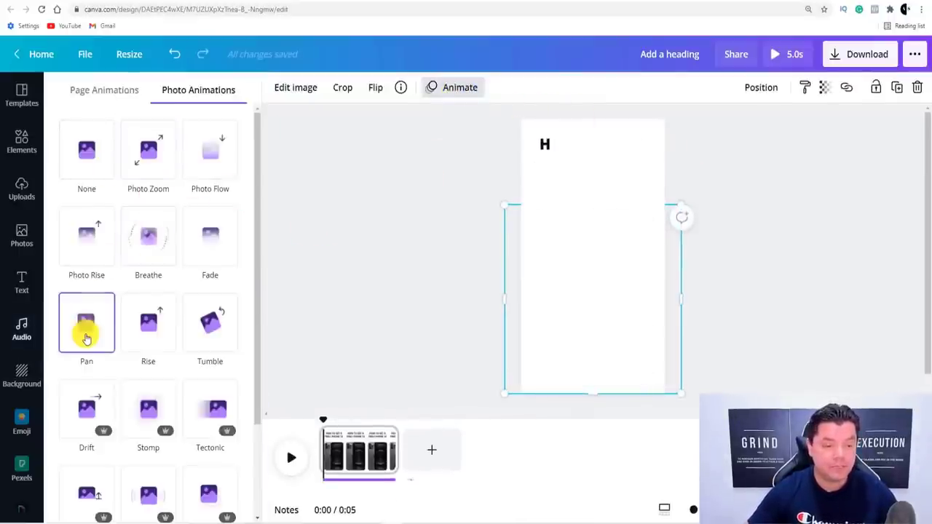
click(93, 271)
click(95, 319)
click(151, 324)
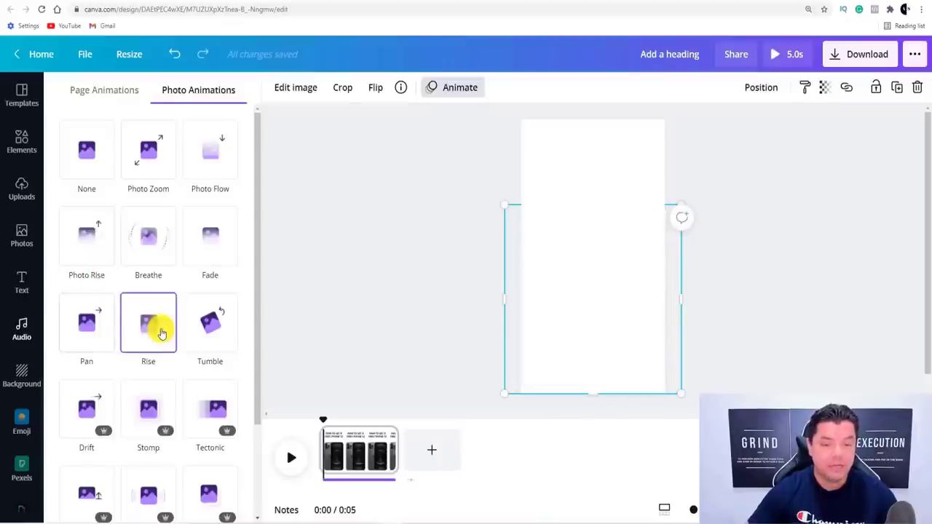
Step: Compare the Photo Zoom, Photo Flow, Breathe and Fade animations on the phone image and settle on Rise
click(153, 150)
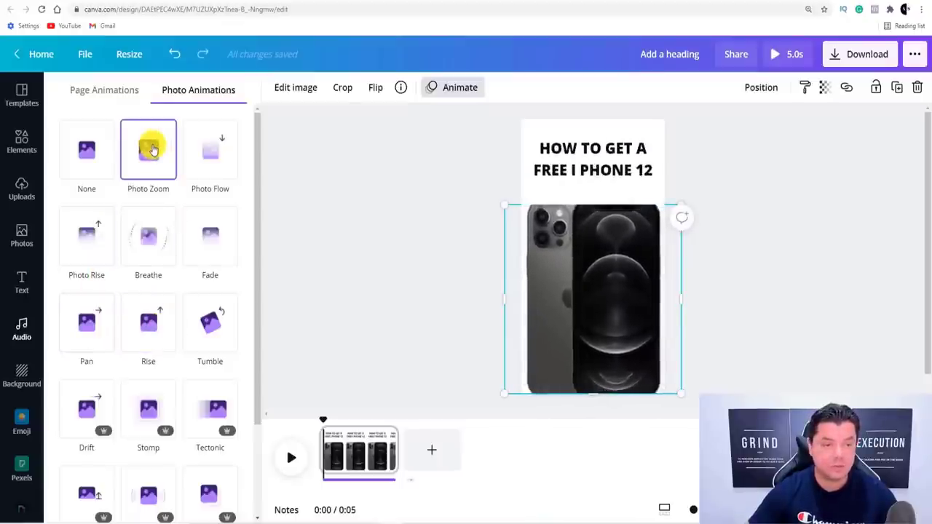
click(204, 150)
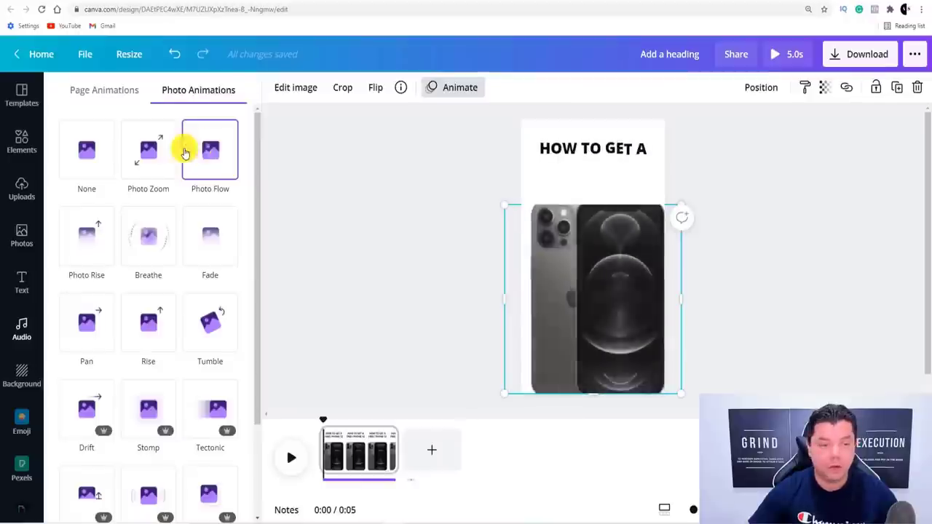
click(93, 163)
click(147, 234)
click(222, 234)
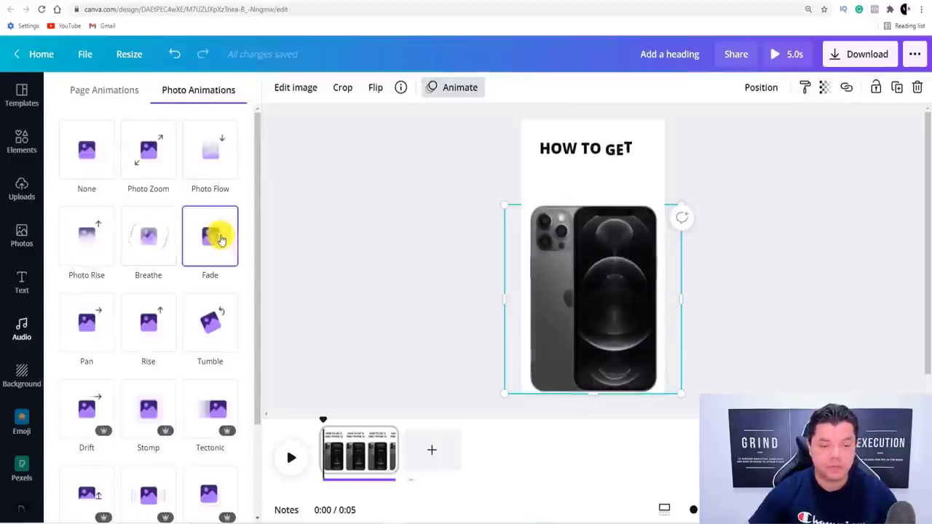
click(161, 319)
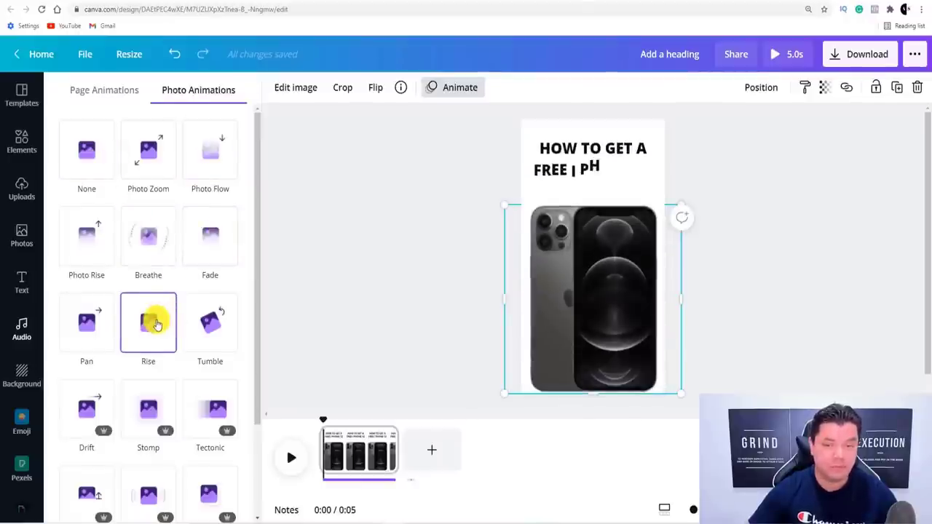
click(777, 262)
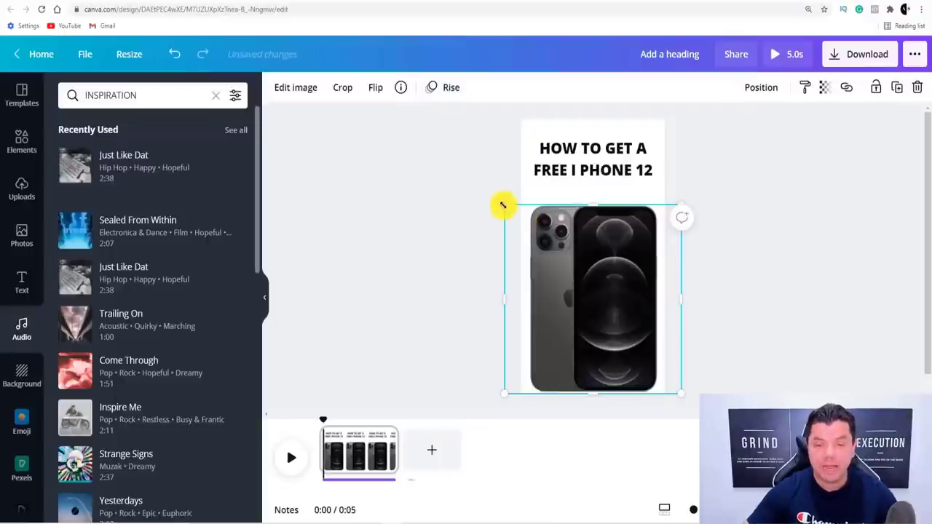
Step: Shrink the phone image slightly and centre it horizontally beneath the heading
drag(503, 205, 517, 212)
drag(621, 358, 618, 357)
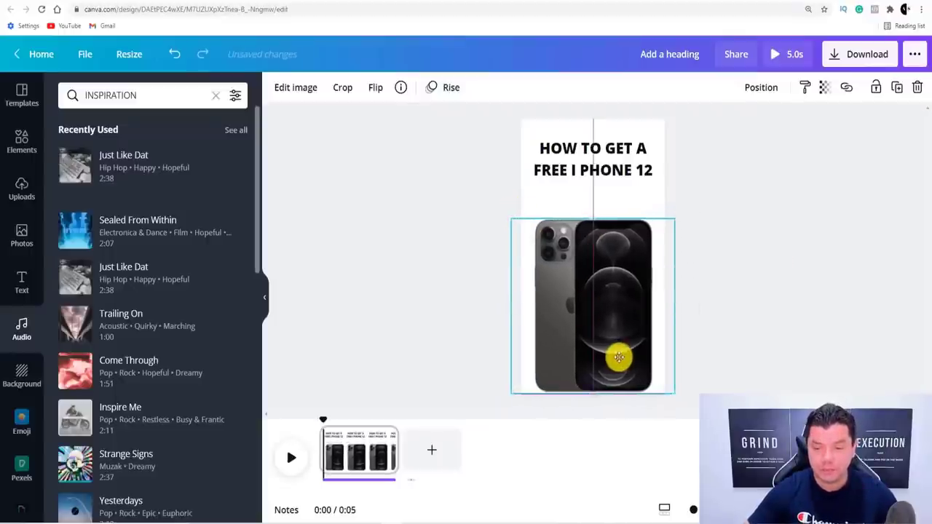
click(842, 319)
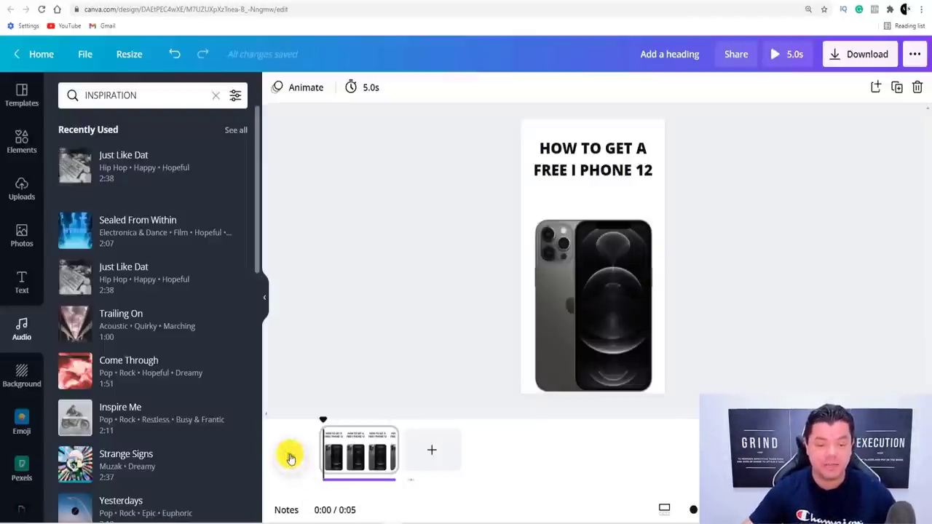
Step: Play back the page with its animations and music, and add another page after it
click(291, 458)
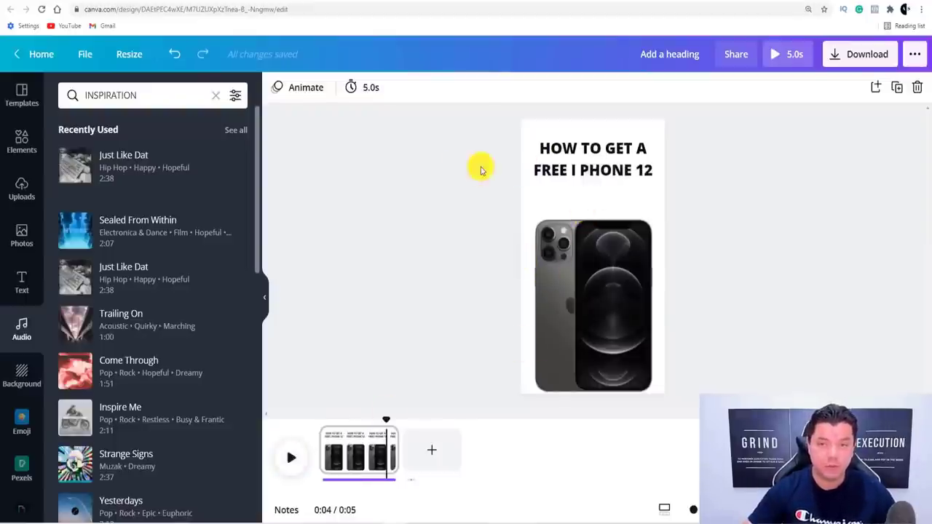
click(434, 450)
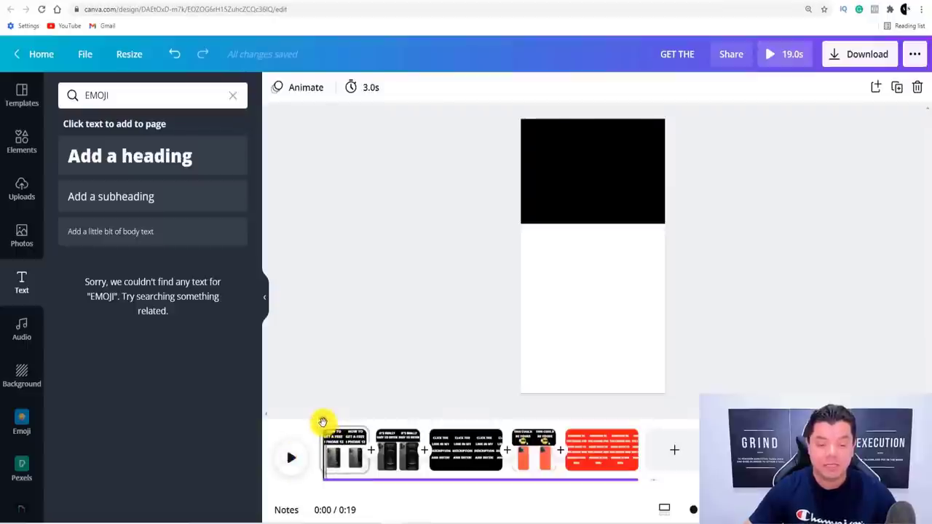
Step: Scrub through the finished example video to examine its phone, call-to-action, emoji and subscribe pages
drag(323, 422, 462, 425)
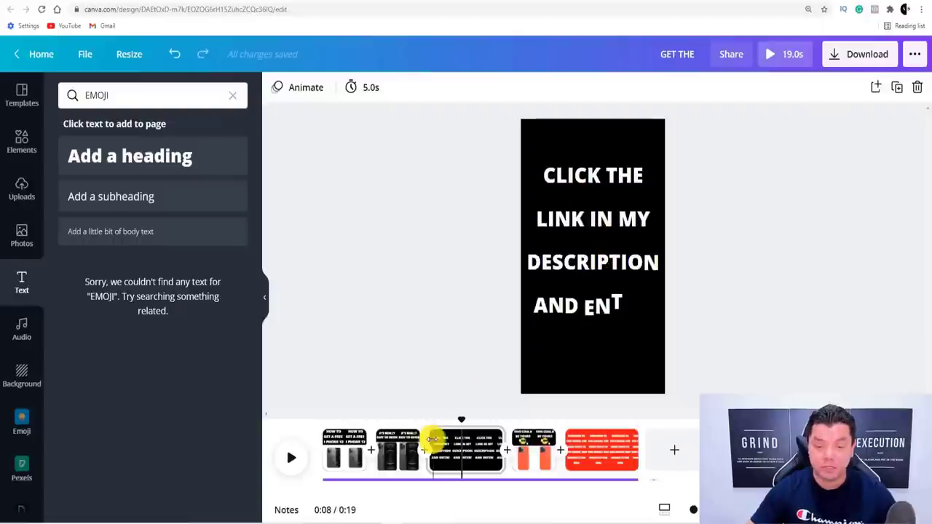
drag(461, 422, 475, 422)
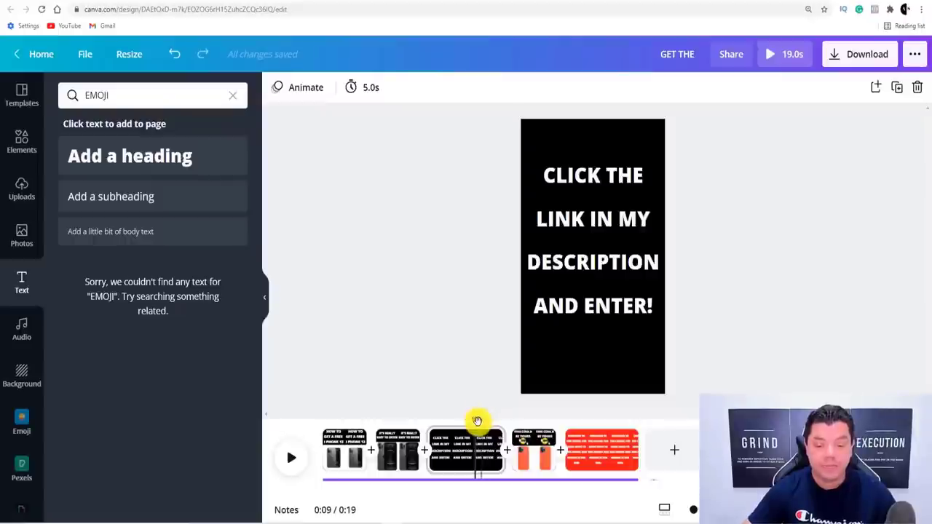
drag(476, 421, 534, 421)
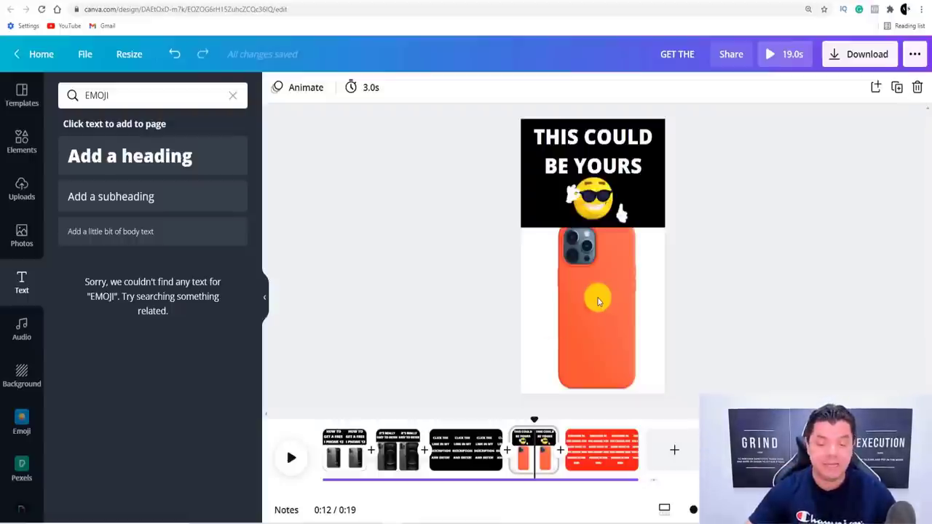
drag(535, 422, 625, 420)
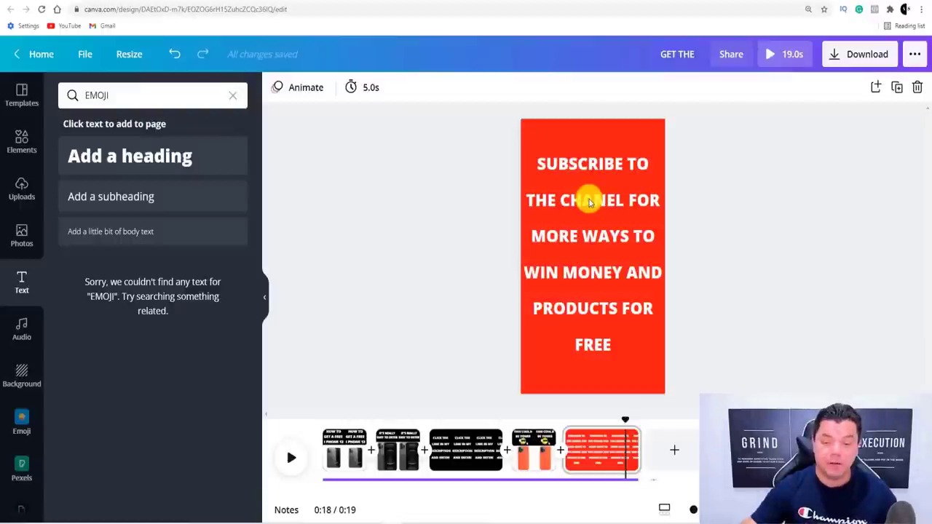
drag(624, 426, 277, 424)
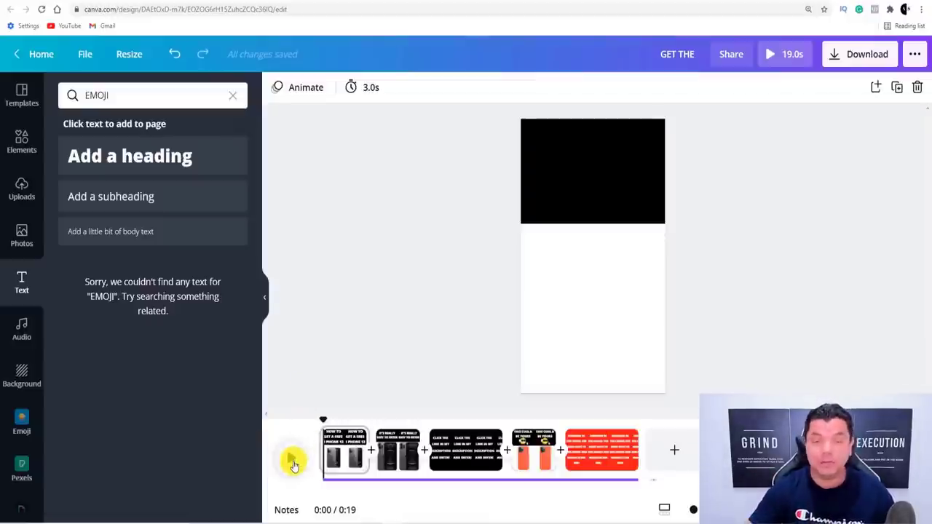
drag(328, 426, 463, 427)
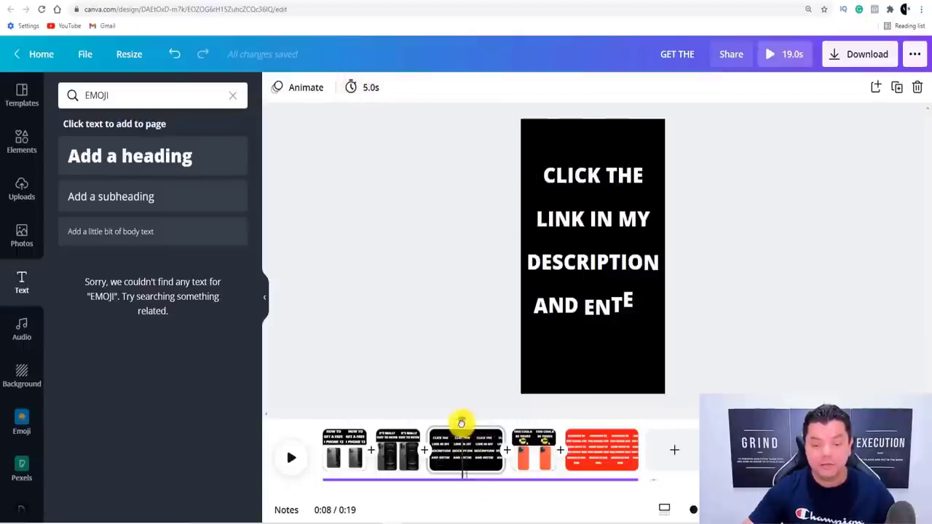
Step: Try a timing of 2.5 seconds for the example video's first page
click(333, 430)
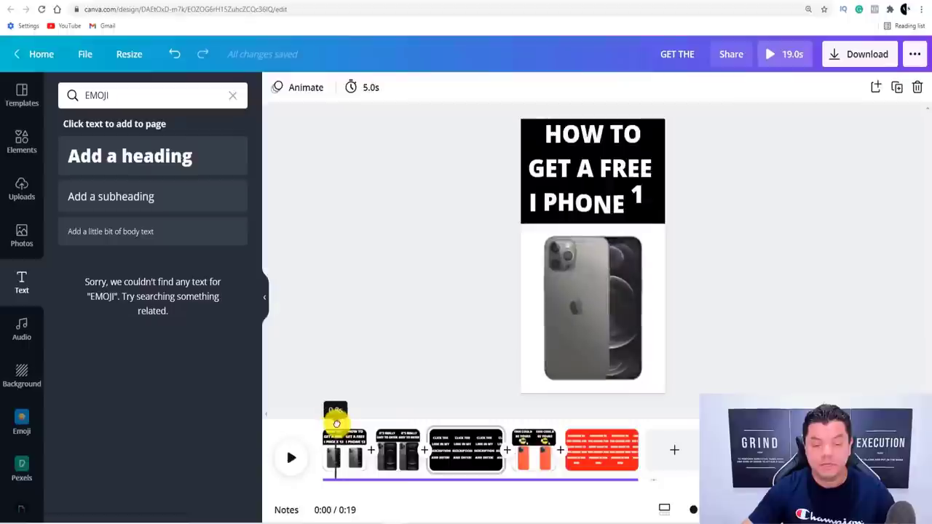
click(368, 89)
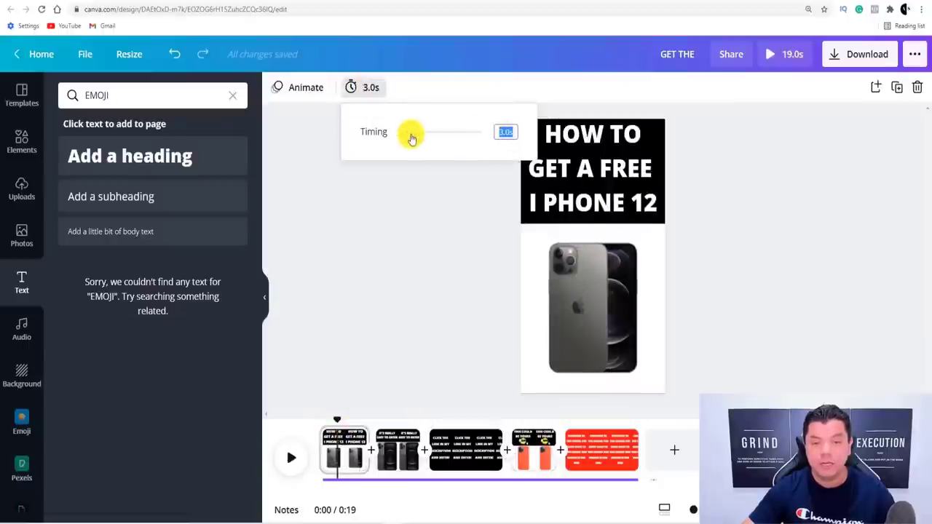
mouse_move(431, 139)
mouse_down()
mouse_move(461, 137)
mouse_move(413, 138)
mouse_up()
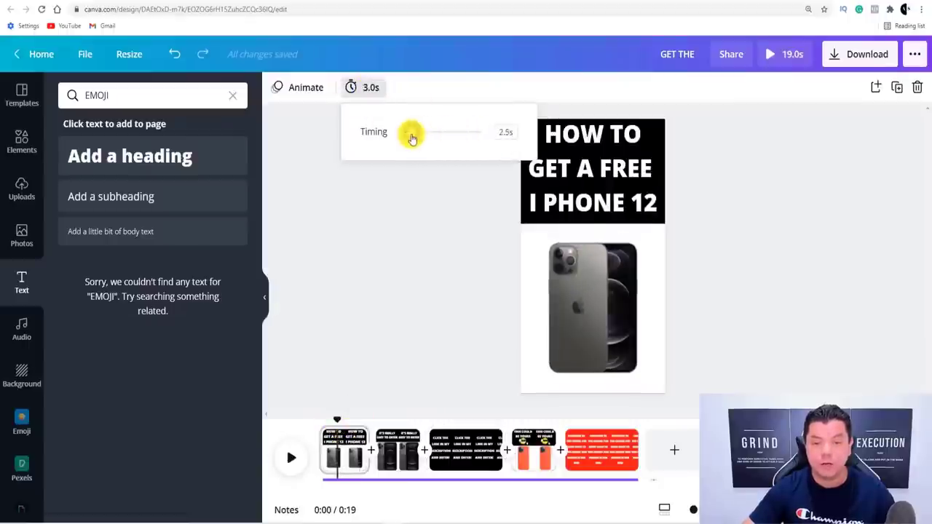
click(418, 243)
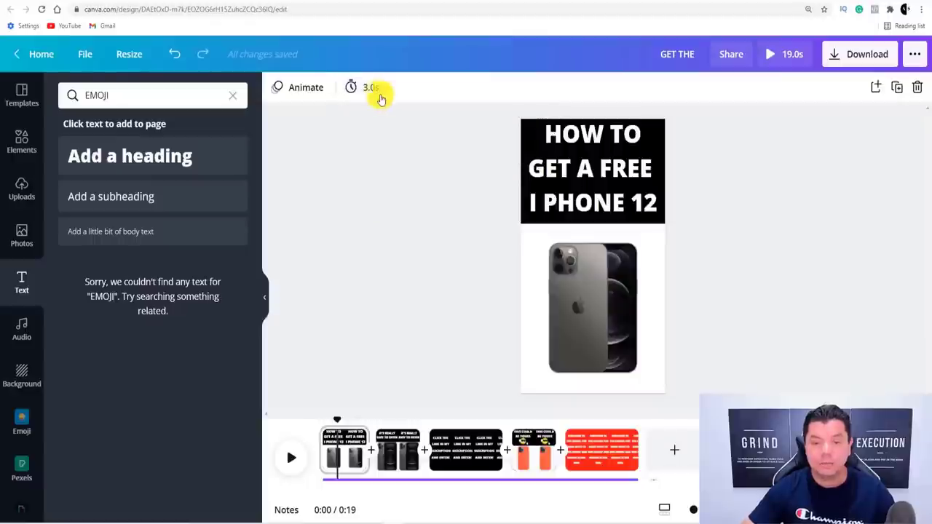
Step: Rewind the example video to the start, watch the full preview and close it
drag(337, 422, 311, 422)
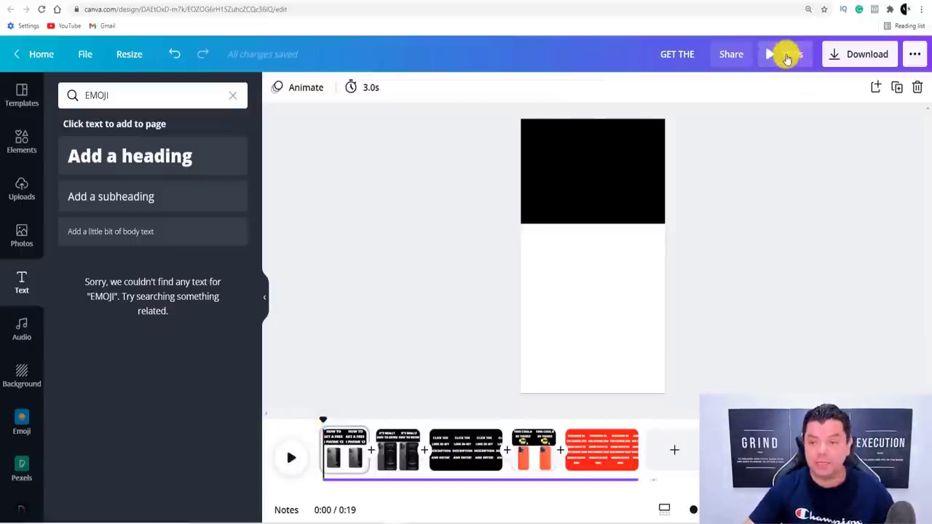
click(787, 58)
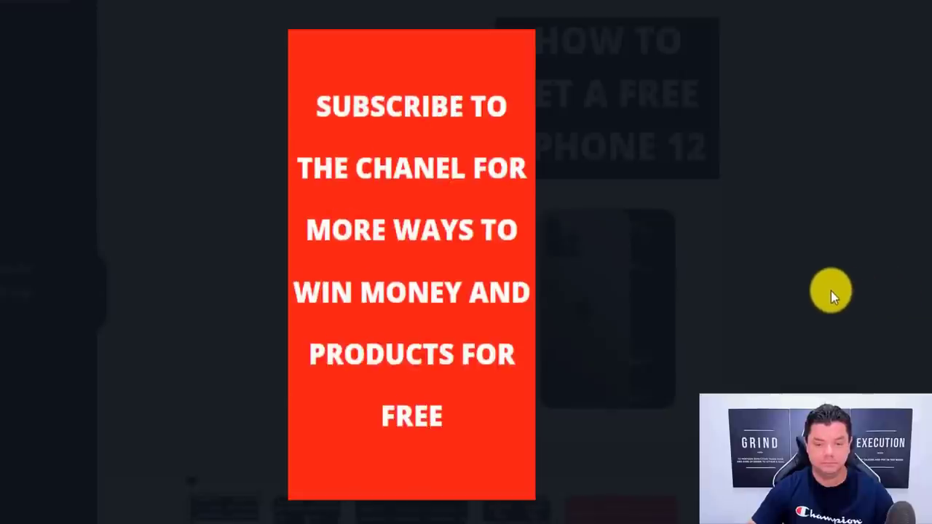
click(831, 291)
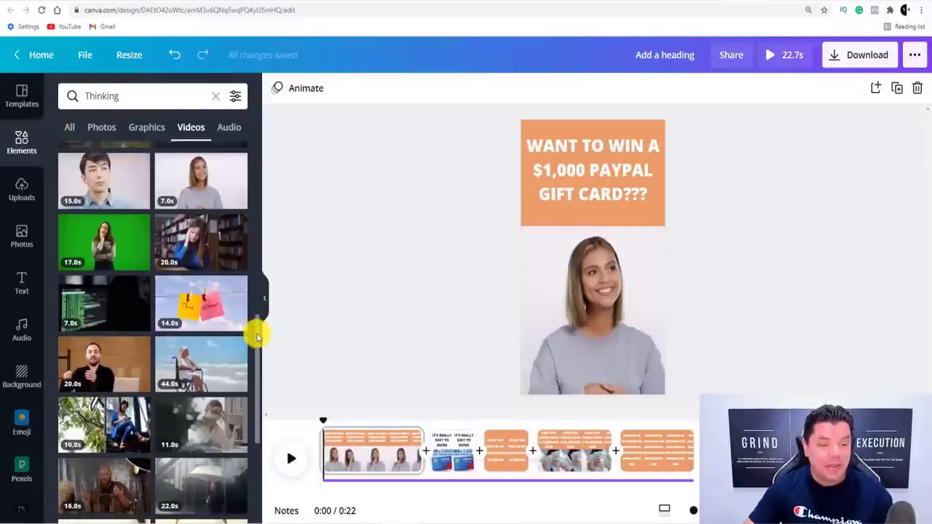
Step: Look through the "Thinking" video results in the $1,000 PayPal gift card design
drag(252, 333, 266, 156)
scroll(172, 211, up, 1)
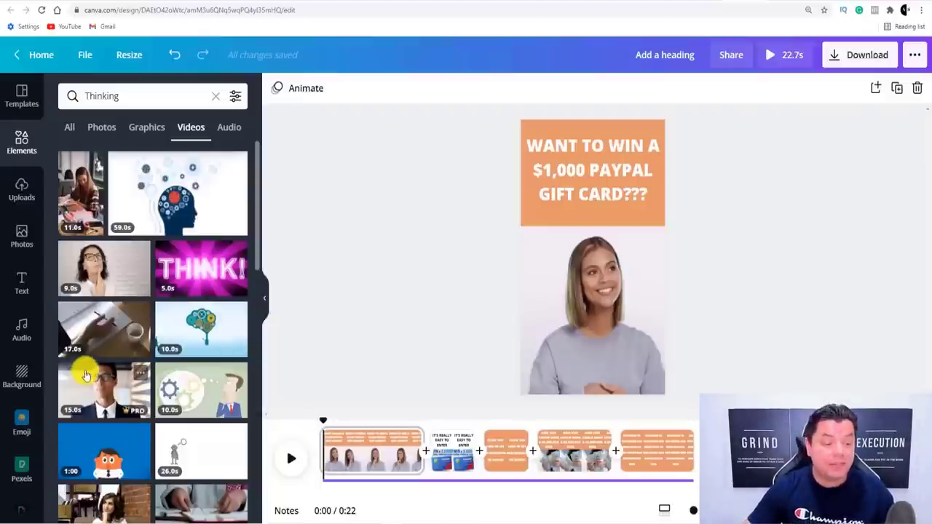
Step: Examine the first page with the thinking woman and its PayPal gift card text at several points along the timeline
scroll(88, 374, down, 3)
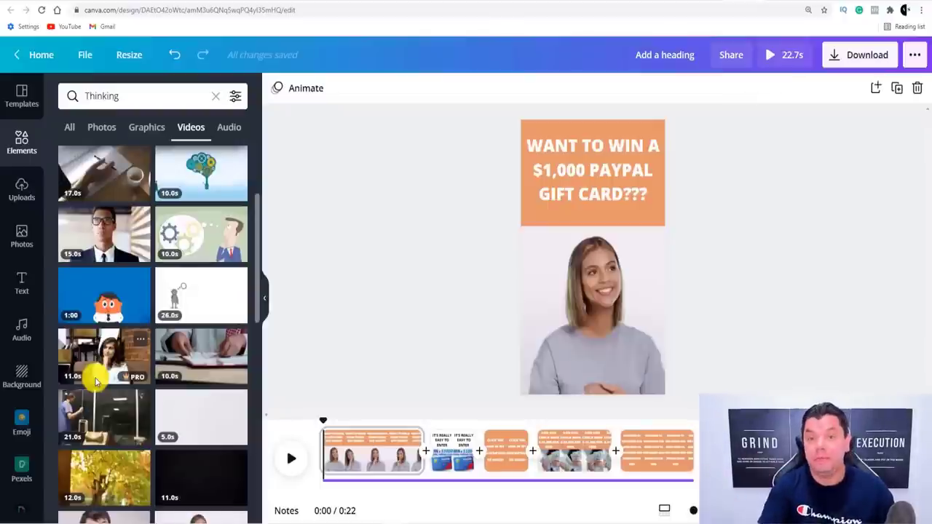
click(324, 423)
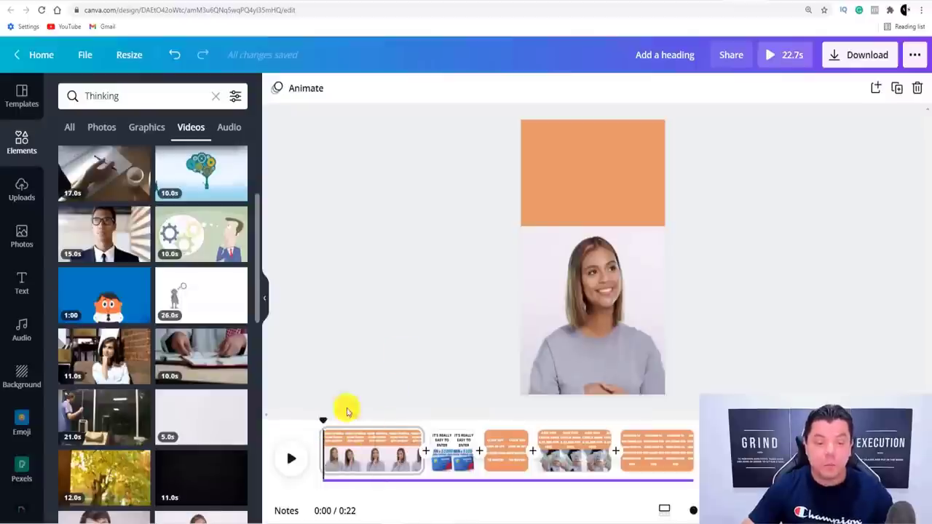
drag(325, 420, 388, 428)
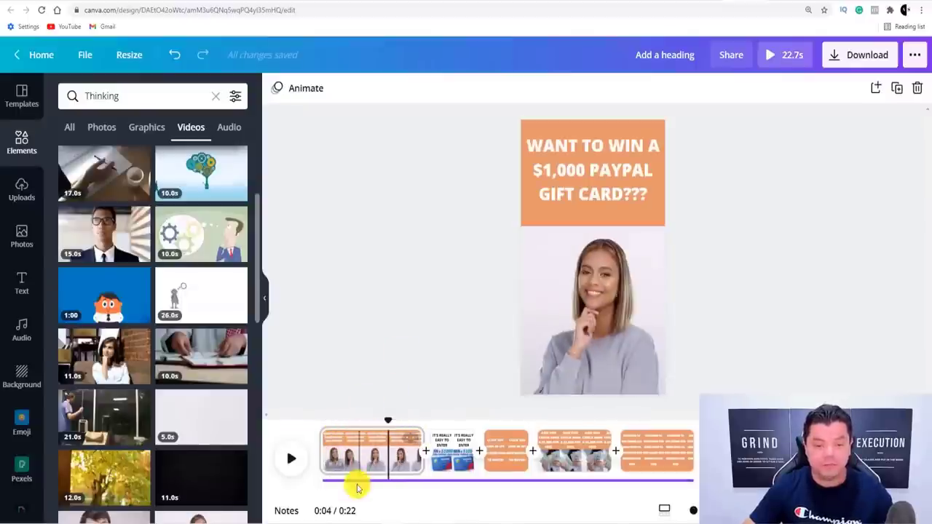
click(364, 447)
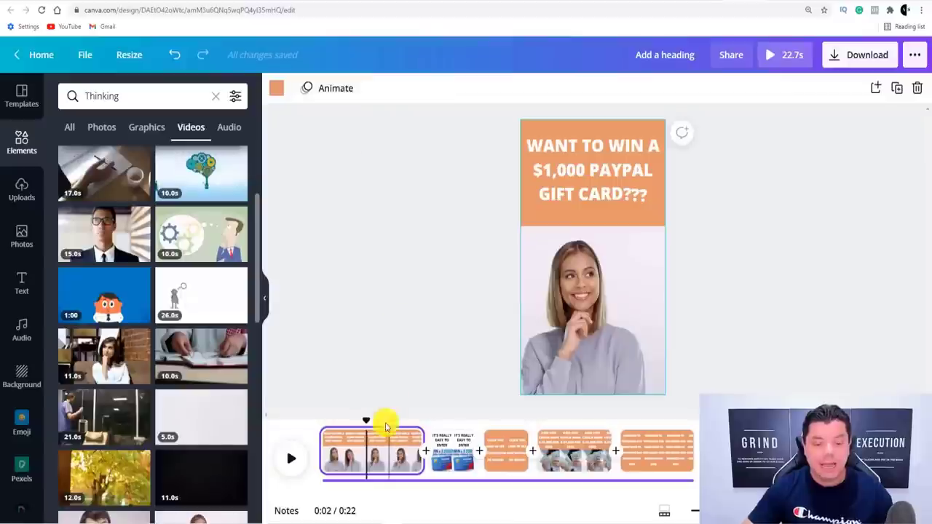
click(387, 131)
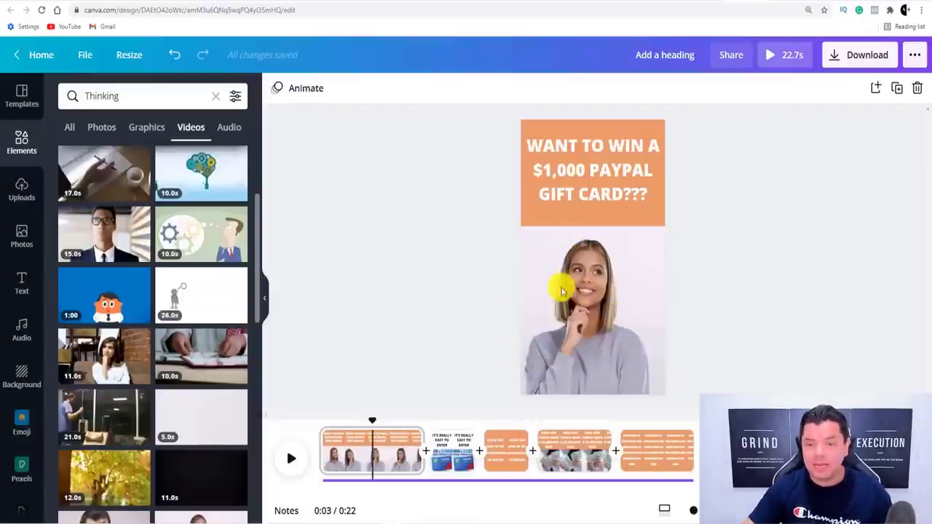
Step: Scrub through the gift card, money and subscribe pages of the design and look over the "Thinking" video results
drag(380, 418, 447, 422)
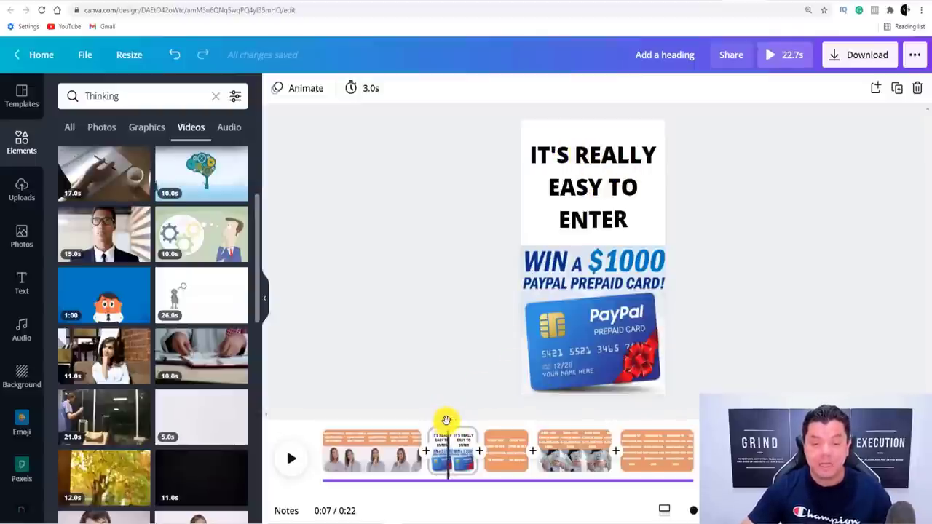
drag(447, 420, 583, 420)
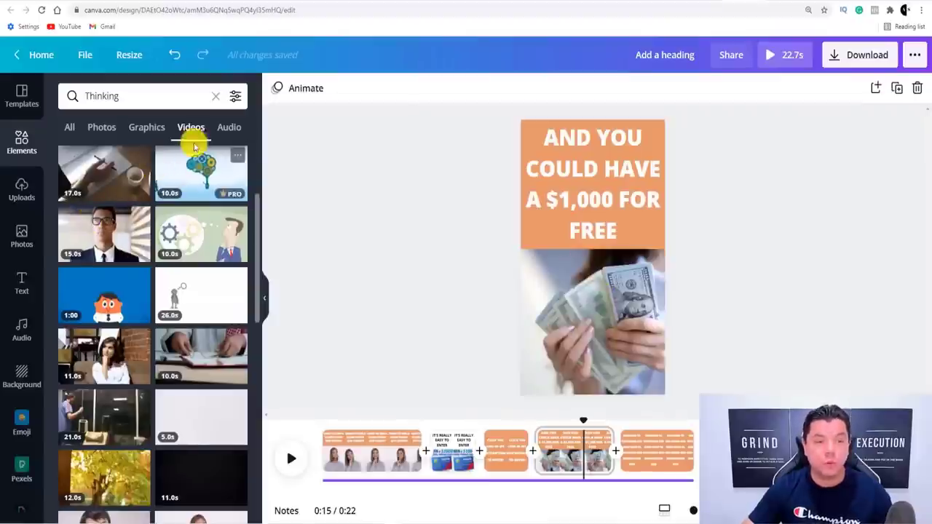
scroll(186, 248, down, 5)
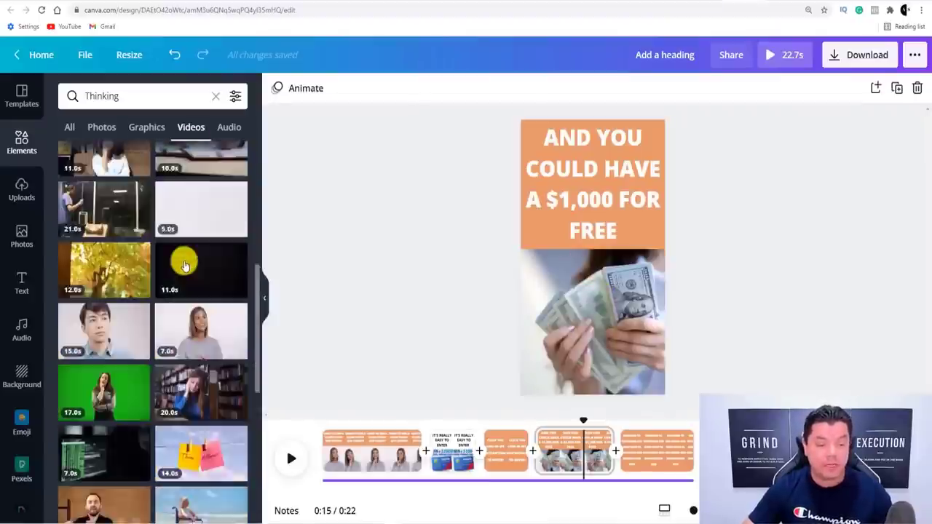
scroll(185, 266, up, 6)
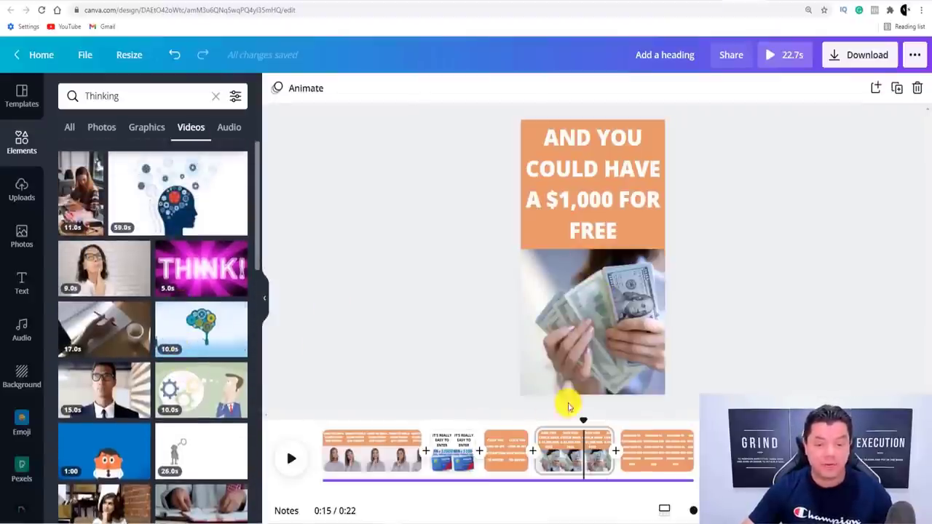
drag(584, 423, 669, 430)
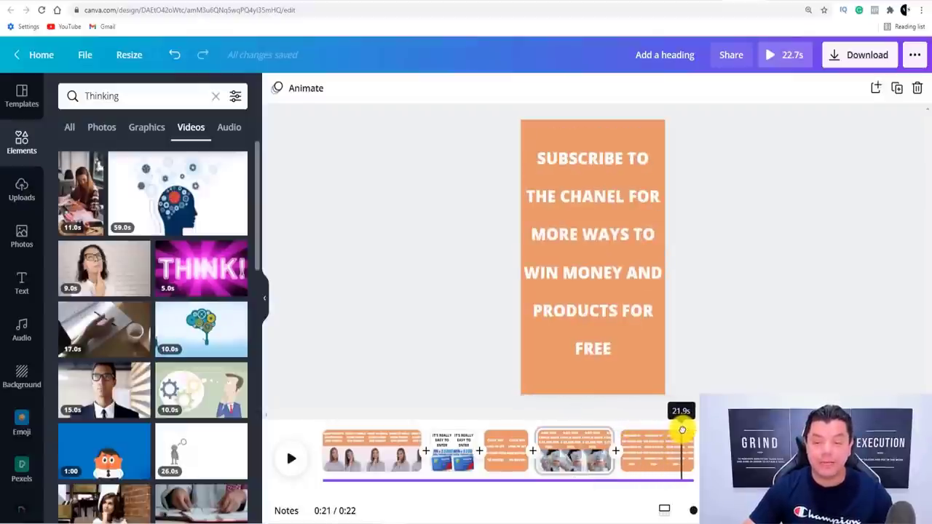
drag(682, 430, 682, 429)
click(615, 164)
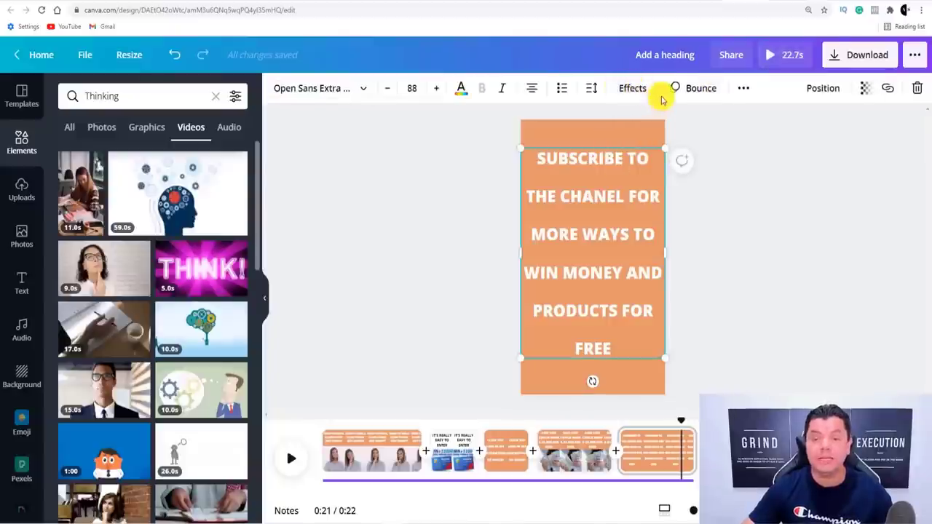
click(749, 194)
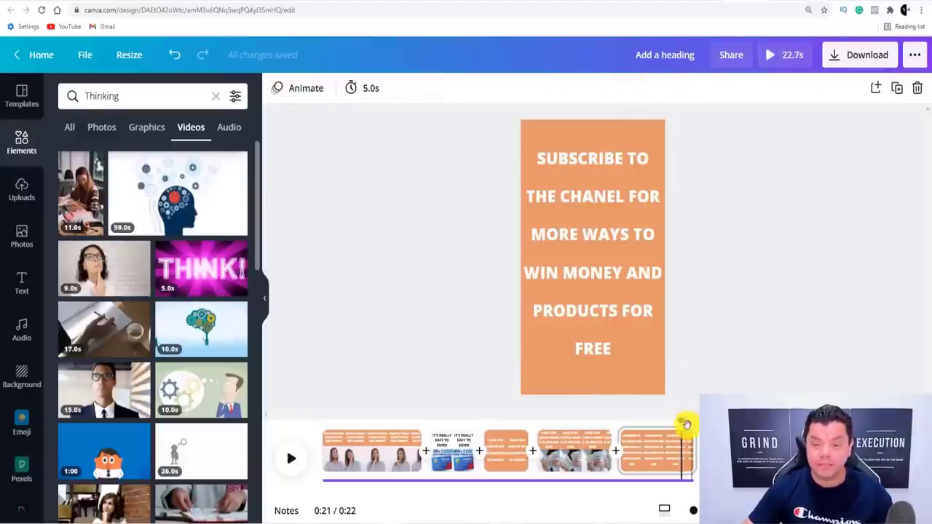
Step: Rewind the gift card video to the start, play it full screen through to the subscribe page and exit playback
drag(682, 426, 322, 413)
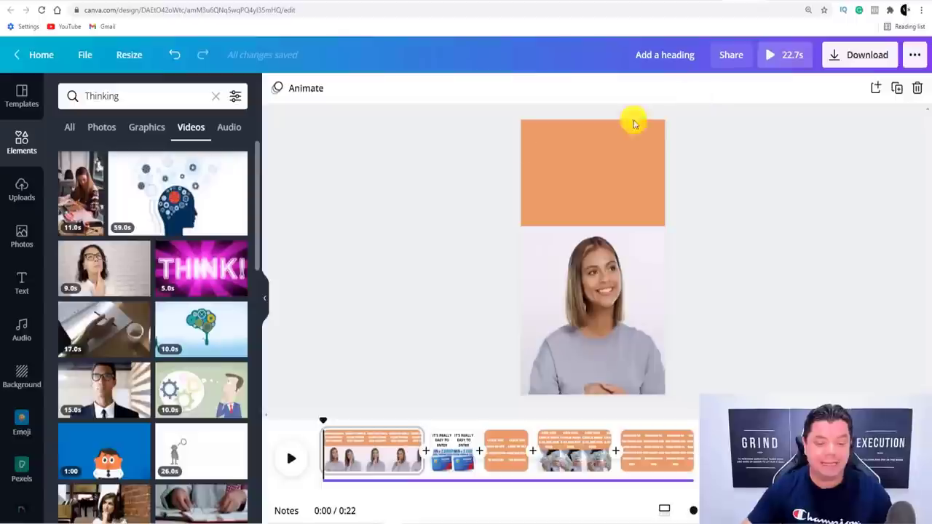
click(292, 460)
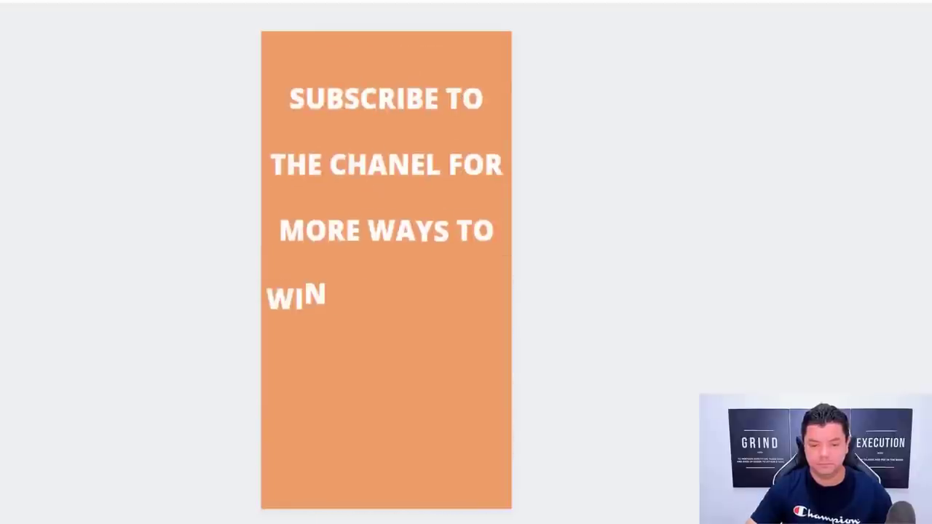
key(Escape)
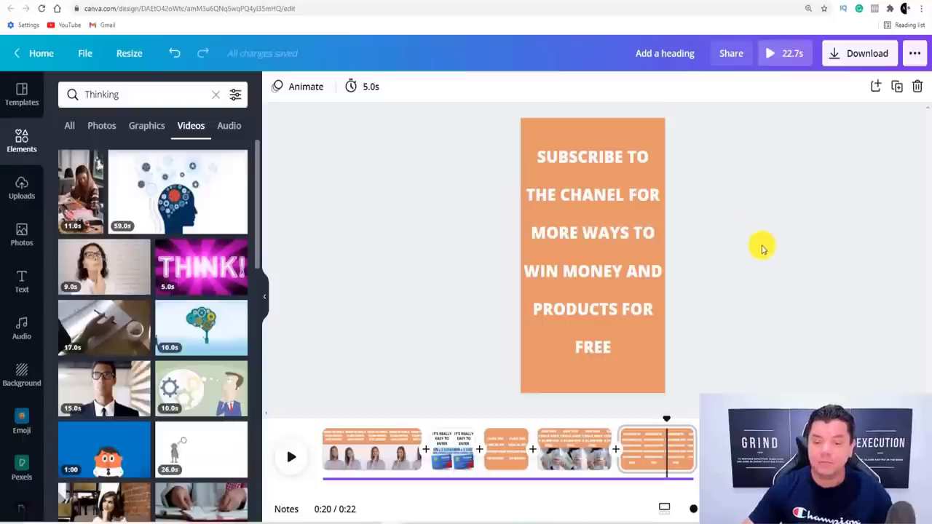
Step: Download all five pages of the gift card design as an MP4 video and dismiss the sharing offer
click(842, 57)
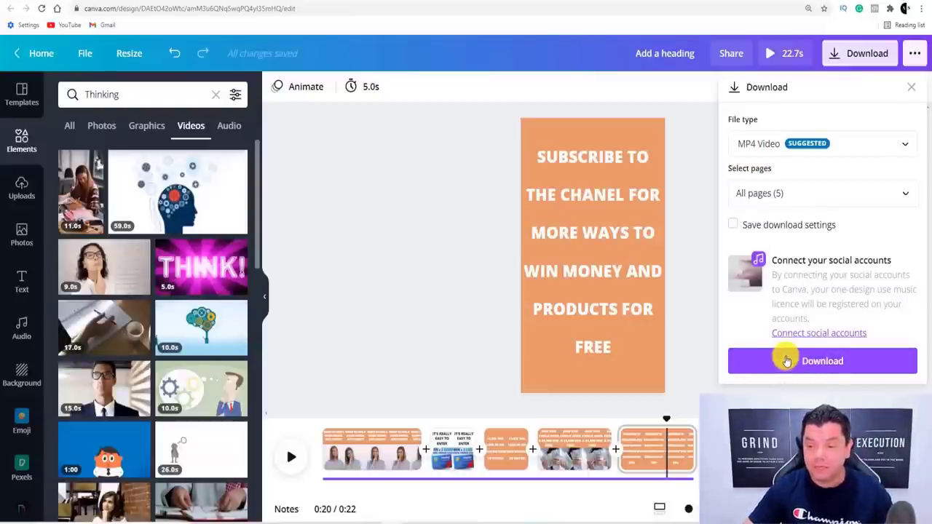
click(827, 364)
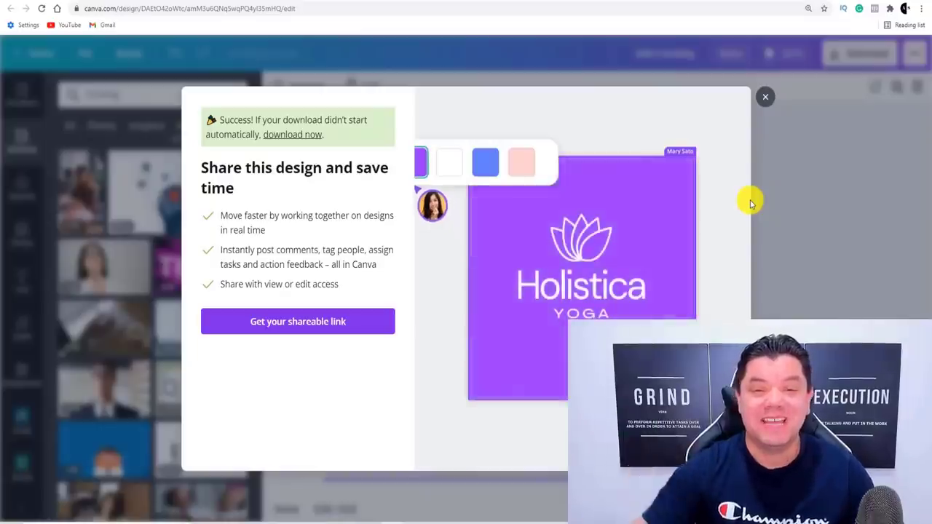
click(765, 104)
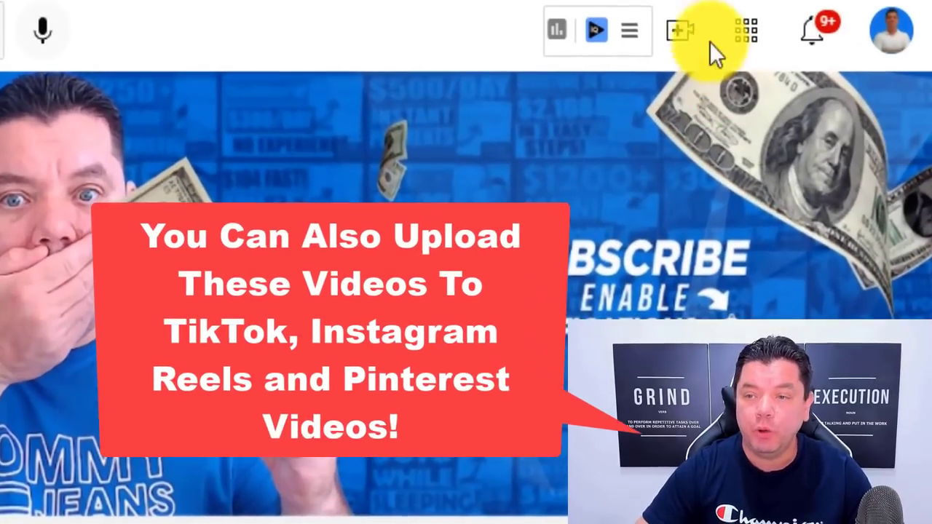
Step: Switch to YouTube and upload the video file Add a heading.mp4 from the Downloads folder
click(683, 32)
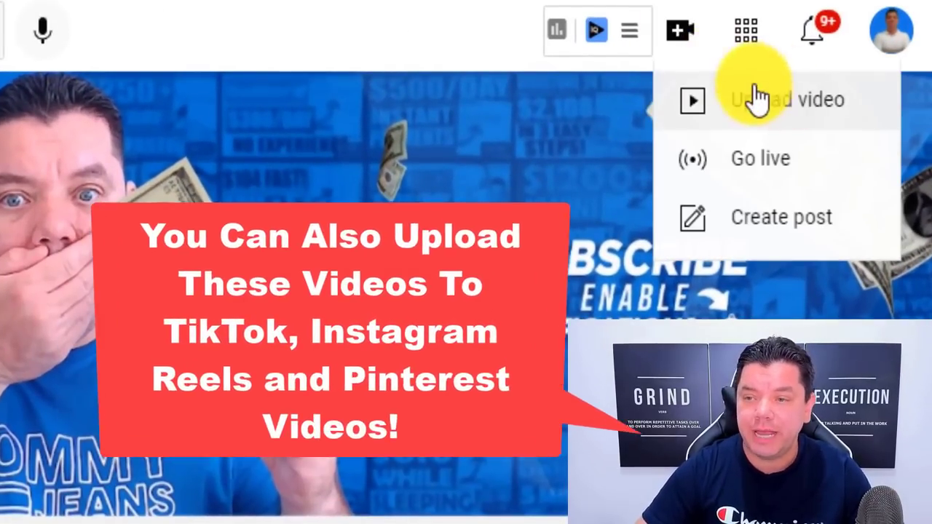
click(771, 113)
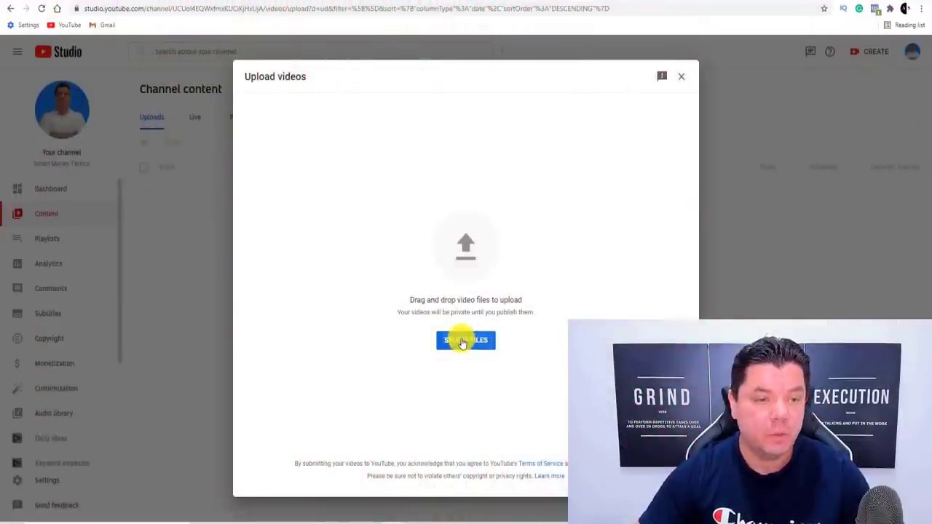
click(462, 341)
click(100, 104)
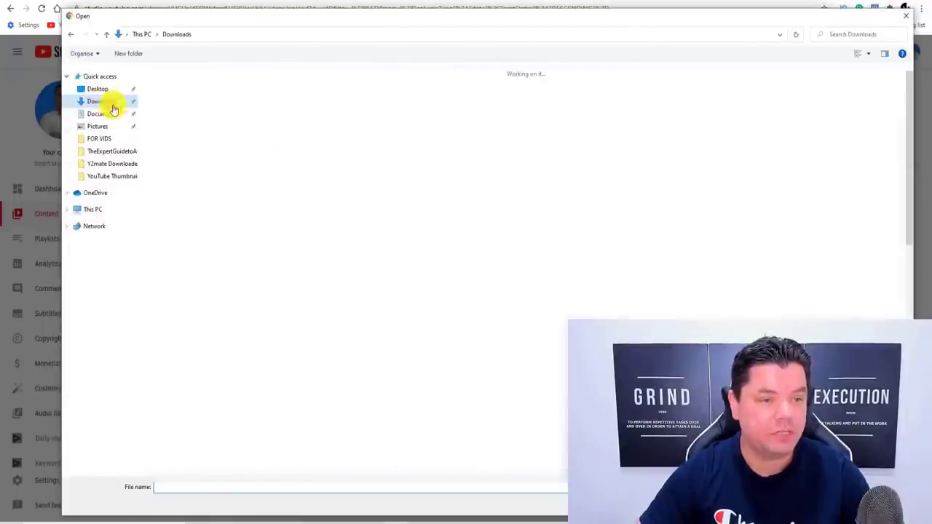
double_click(178, 91)
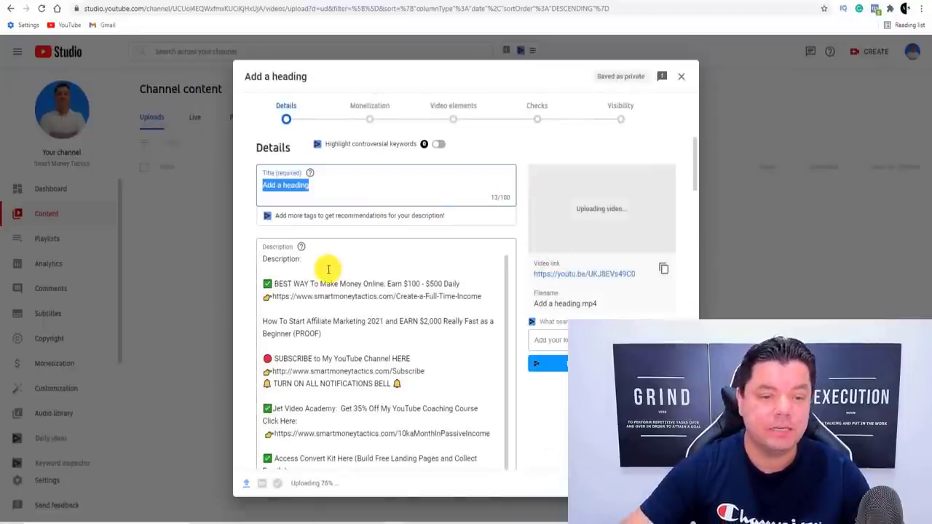
Step: Clear the prefilled description and title from the uploaded video's details
double_click(291, 257)
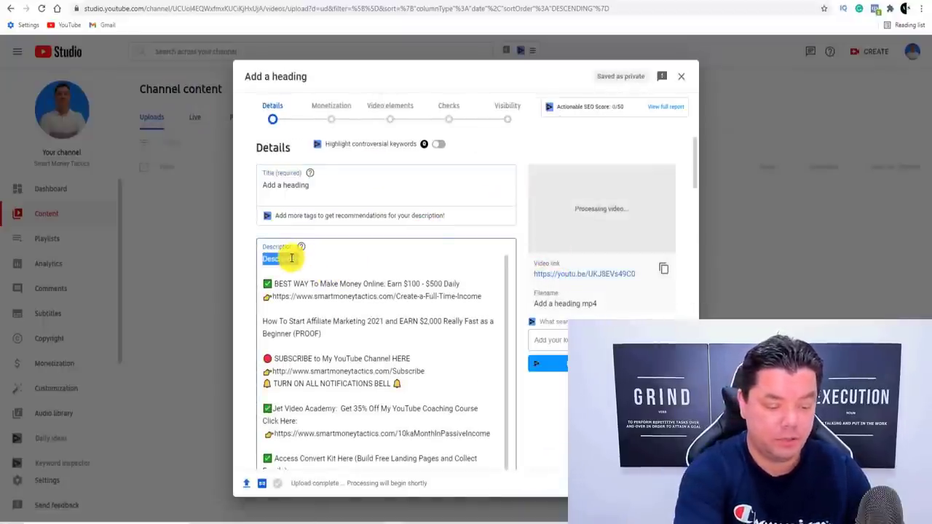
key(ctrl+a)
key(BackSpace)
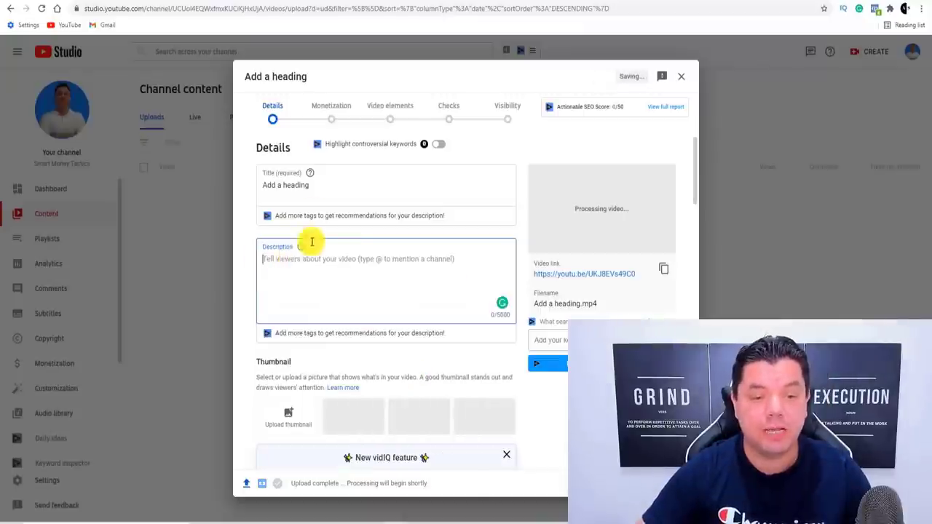
click(308, 184)
key(BackSpace)
key(BackSpace)
key(BackSpace)
key(BackSpace)
key(BackSpace)
key(BackSpace)
key(BackSpace)
key(BackSpace)
key(BackSpace)
key(BackSpace)
key(BackSpace)
key(BackSpace)
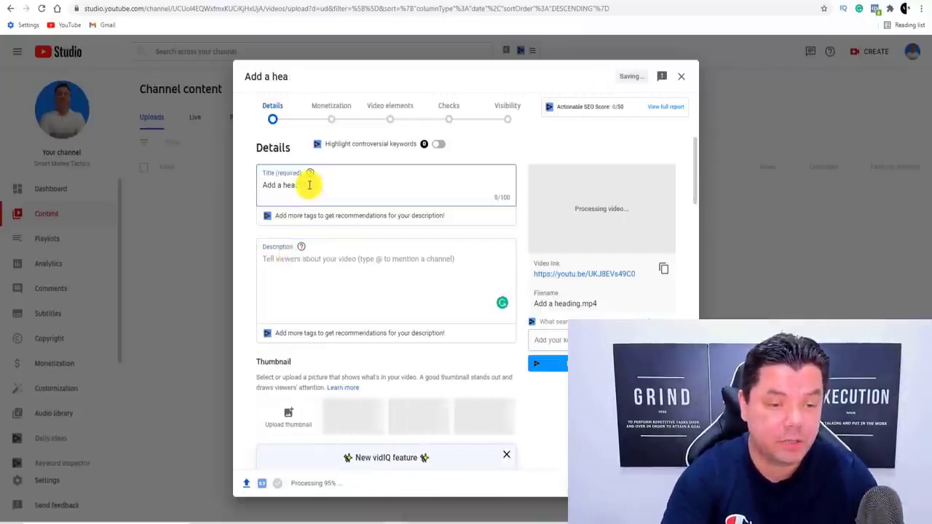
key(BackSpace)
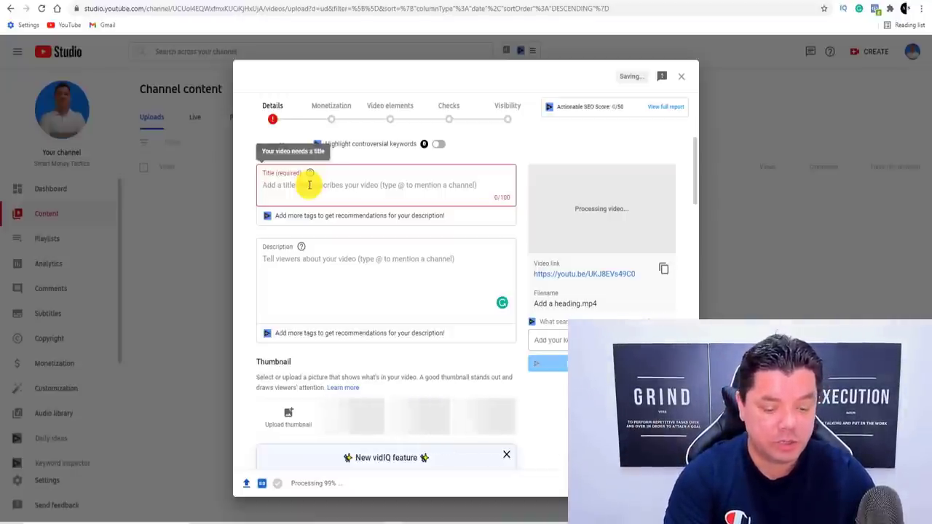
Step: Enter the video title "How to WIN a FREE Paypal Gift car ($1000) #shorts"
text(hp)
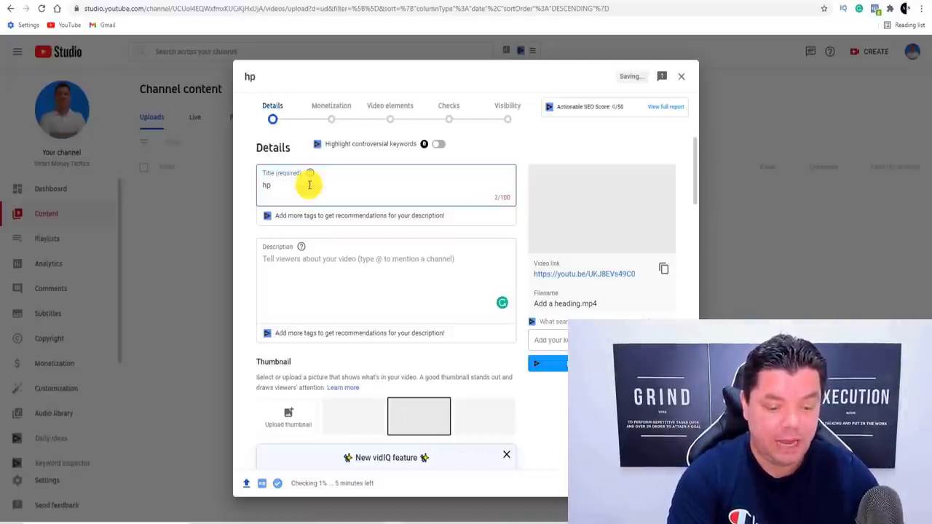
key(BackSpace)
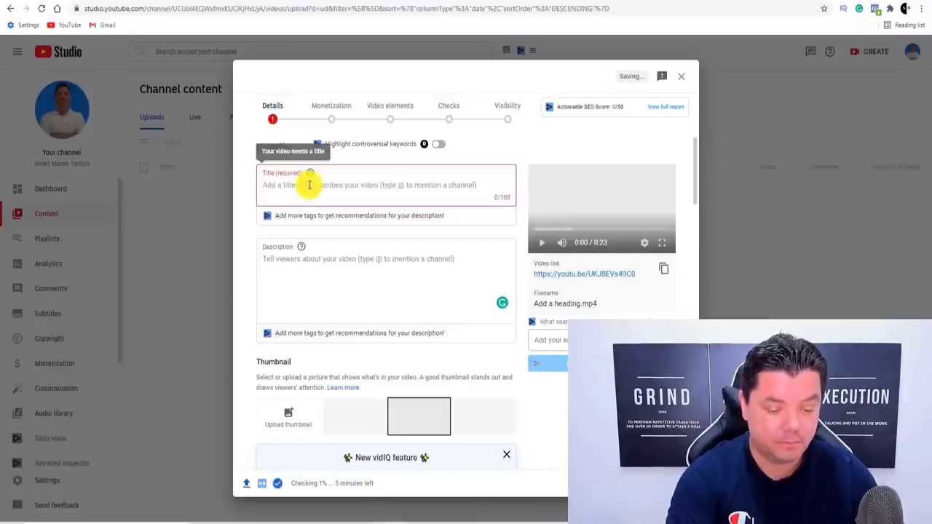
text(How to )
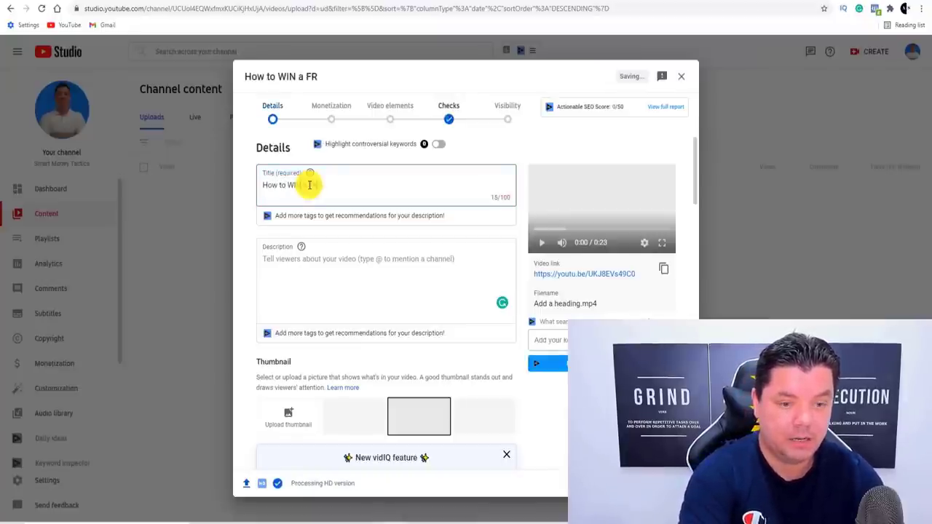
text(WIN a FREE )
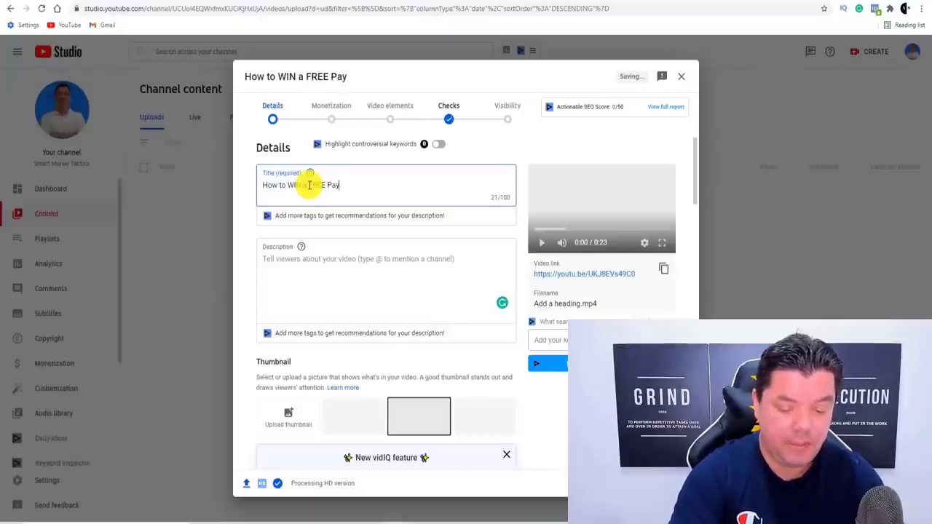
text(Paypal Gift car (4100)
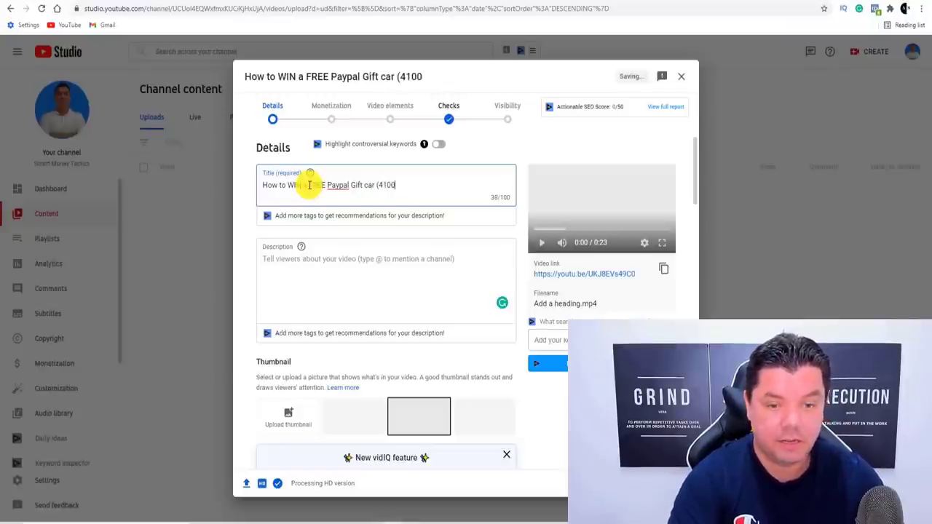
key(BackSpace)
key(BackSpace)
key(BackSpace)
key(BackSpace)
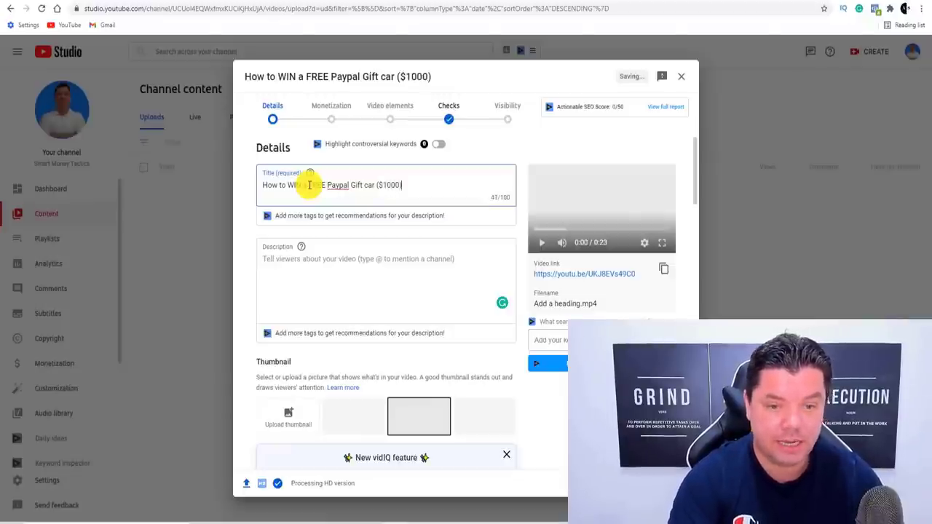
text($1000) #)
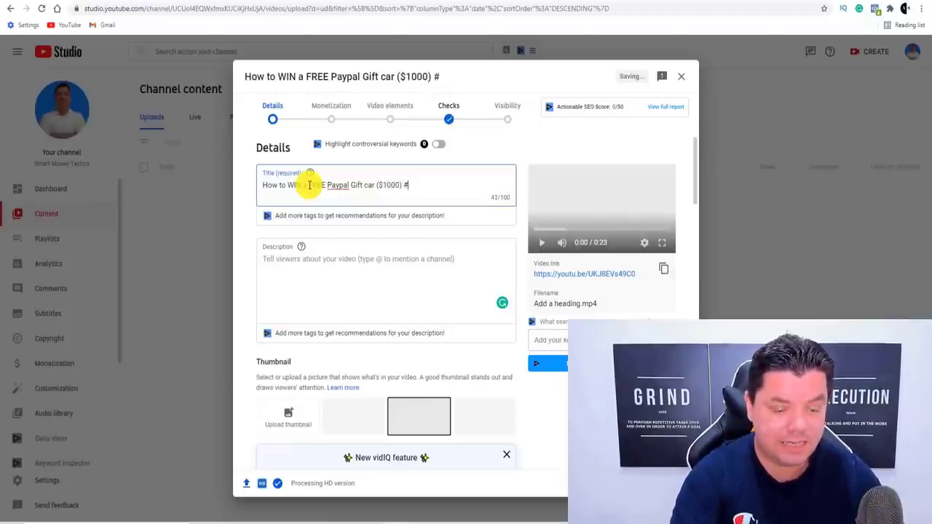
text(shorts)
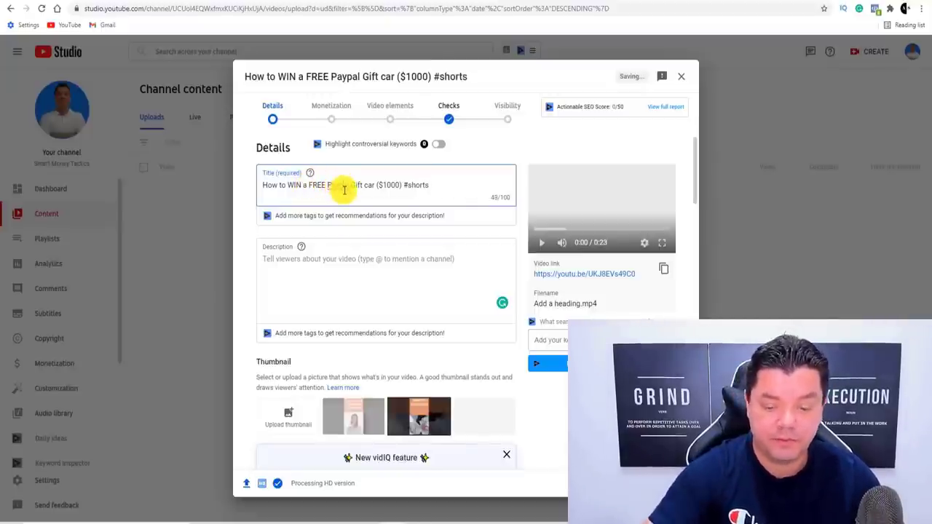
Step: Correct the capitalisation of "Paypal" in the video title to "PayPal"
click(344, 186)
key(BackSpace)
text(P)
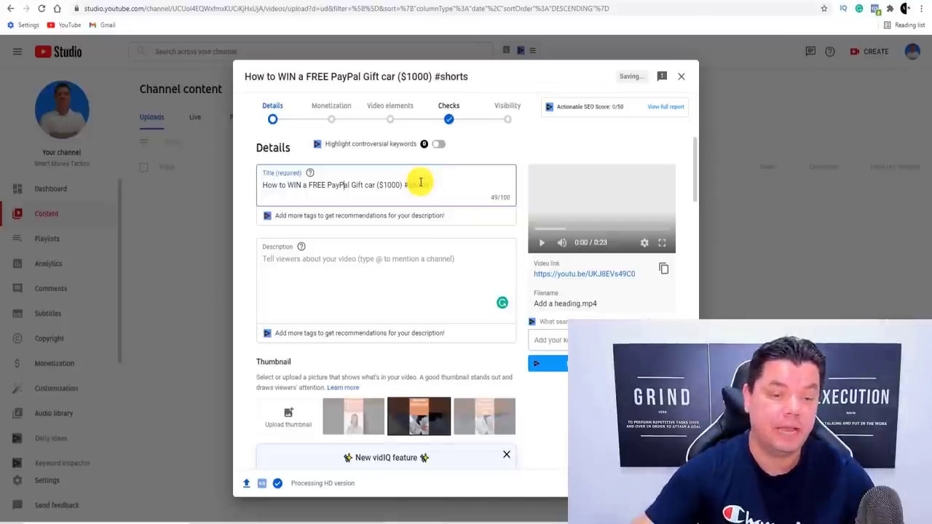
Step: Begin the video description with the line "To enter this giveaway click here:" and leave blank lines below it
click(301, 261)
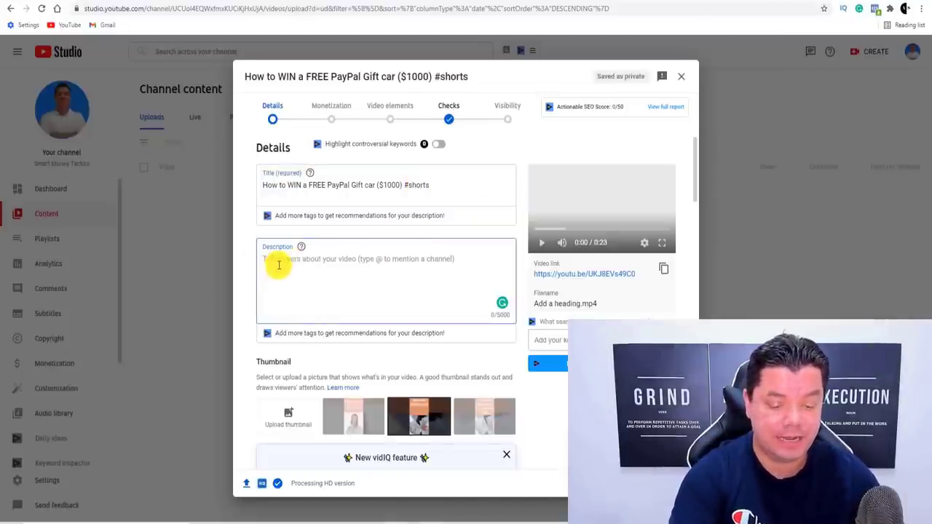
text(To win)
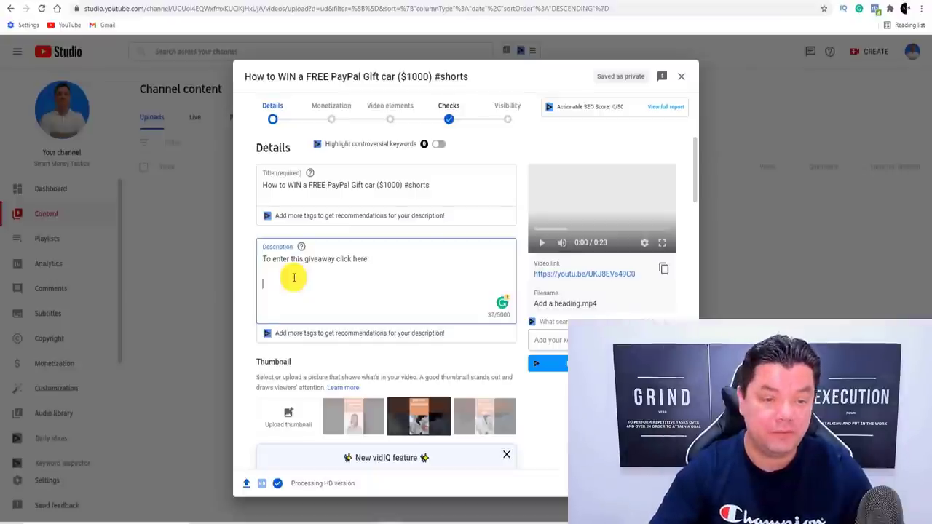
key(Return)
key(Return)
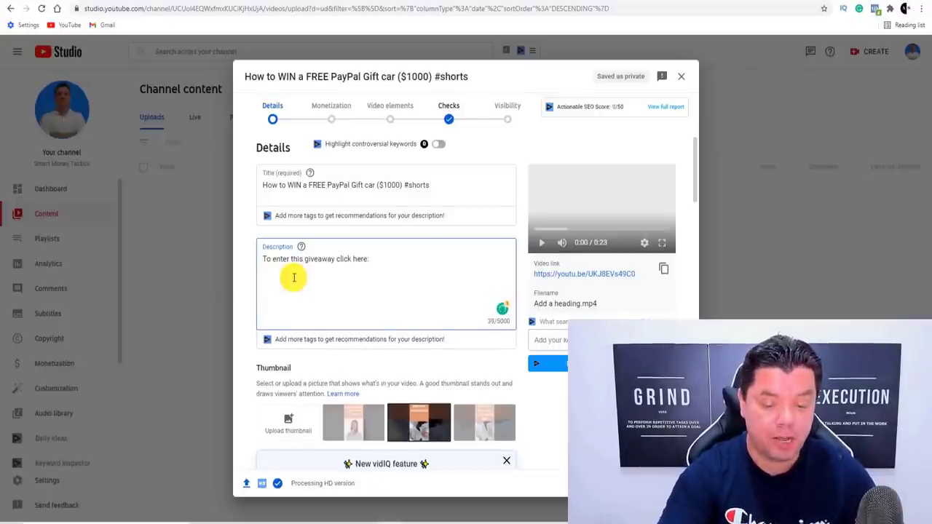
Step: Add the description lines "Products you can win" and "Enter the I phone 12 comp here:", separated by a blank line
text(Products you can)
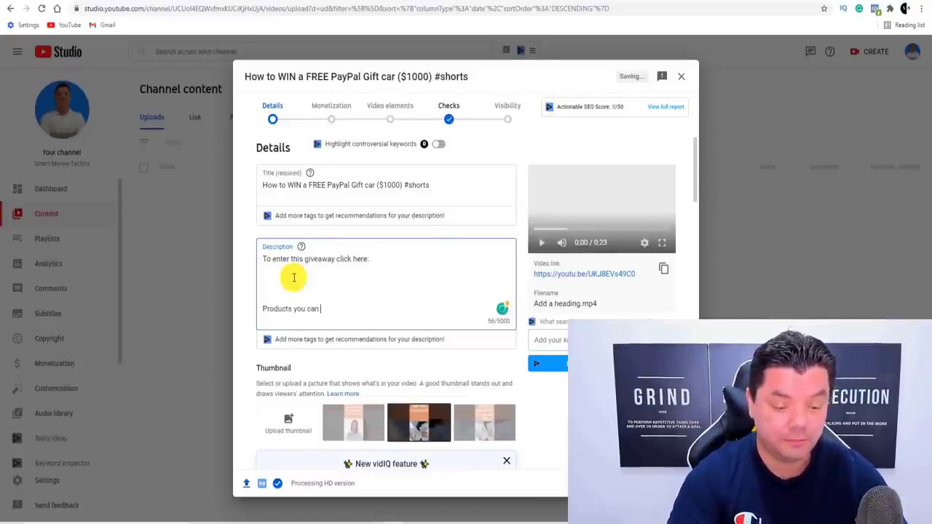
text(win)
key(Return)
key(Return)
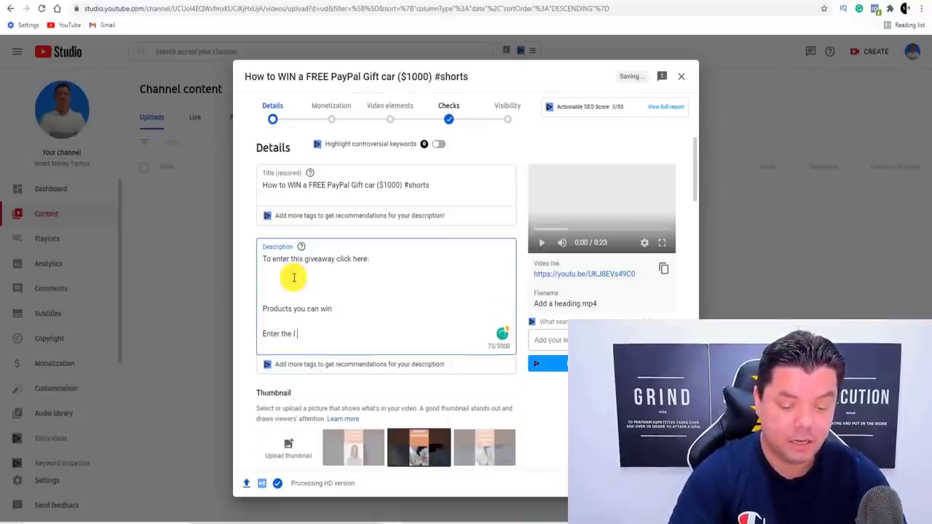
text(Enter the I phone 12 comp here:)
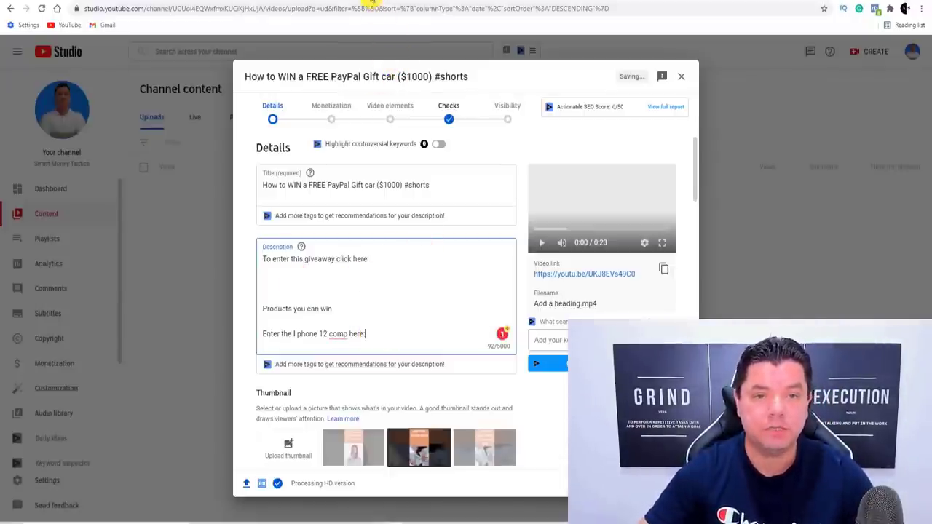
Step: Copy the affiliate link of CPAlead's Win $1000 PayPal GiftCard offer and paste it into TinyURL as the long URL
click(372, 1)
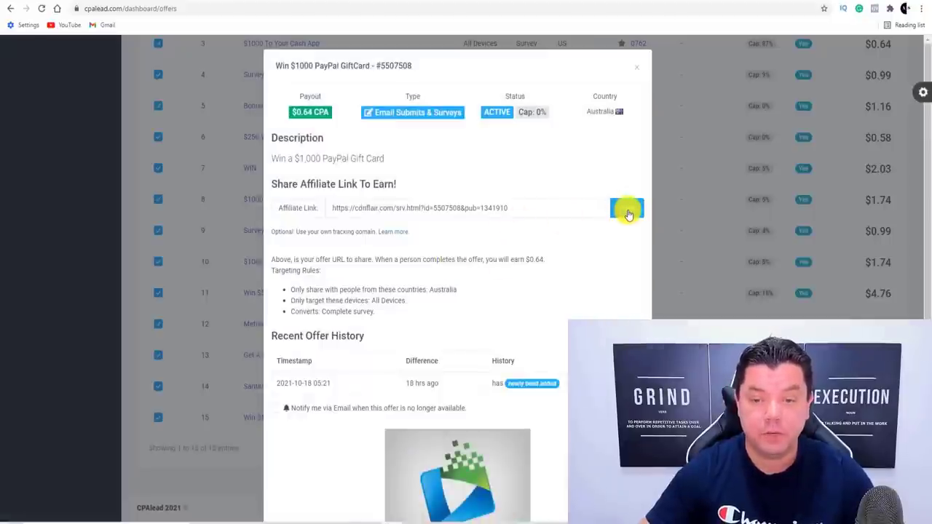
click(626, 208)
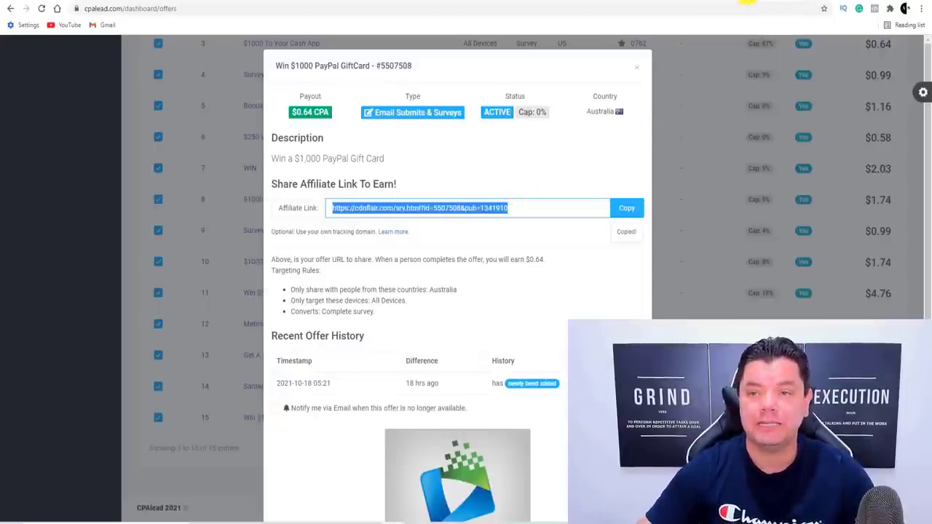
key(ctrl+Tab)
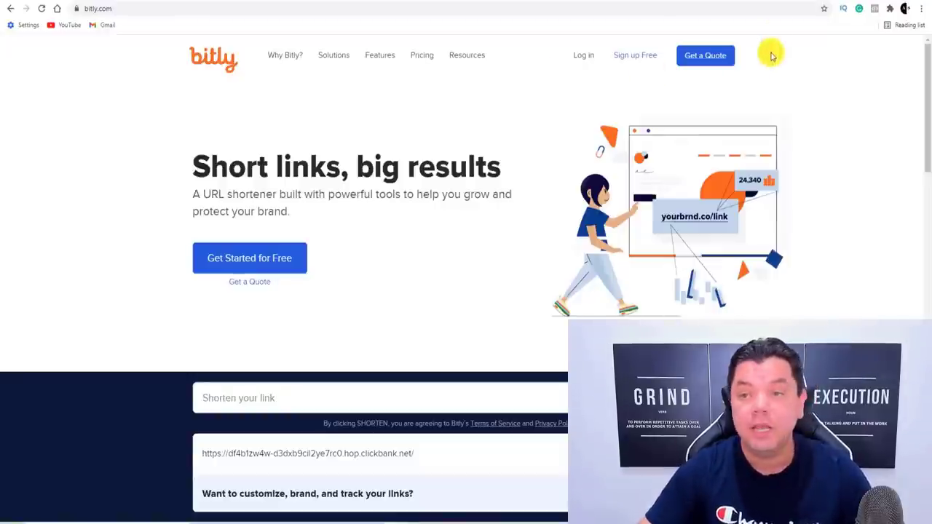
click(782, 3)
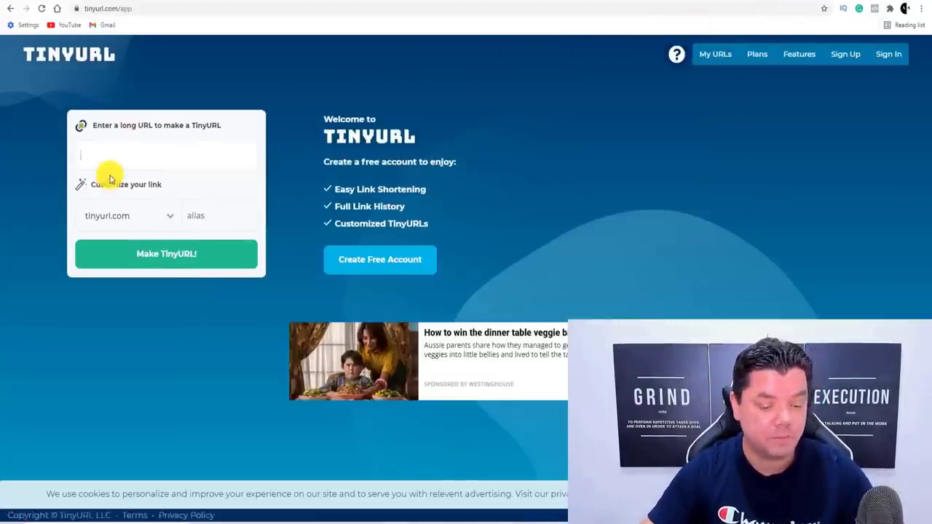
key(ctrl+v)
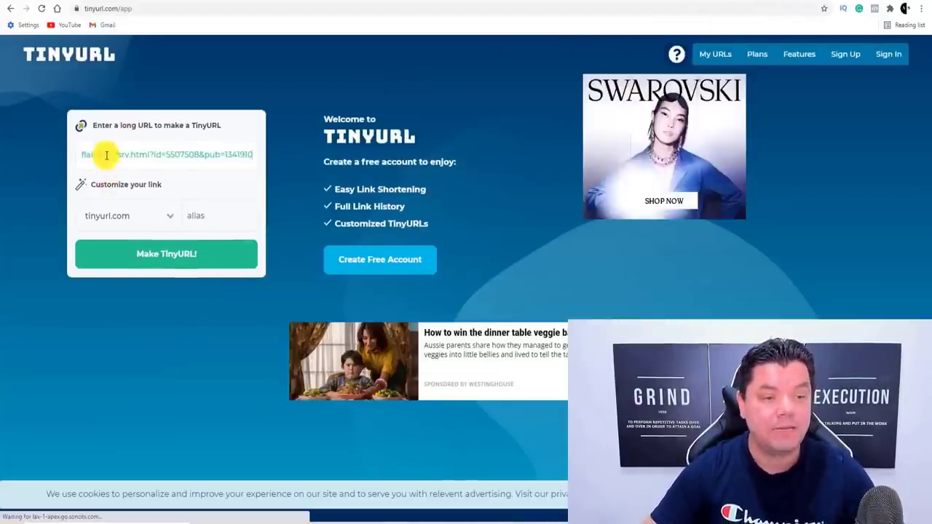
Step: Set the short link's alias to "win1kcard" and create the TinyURL
click(79, 156)
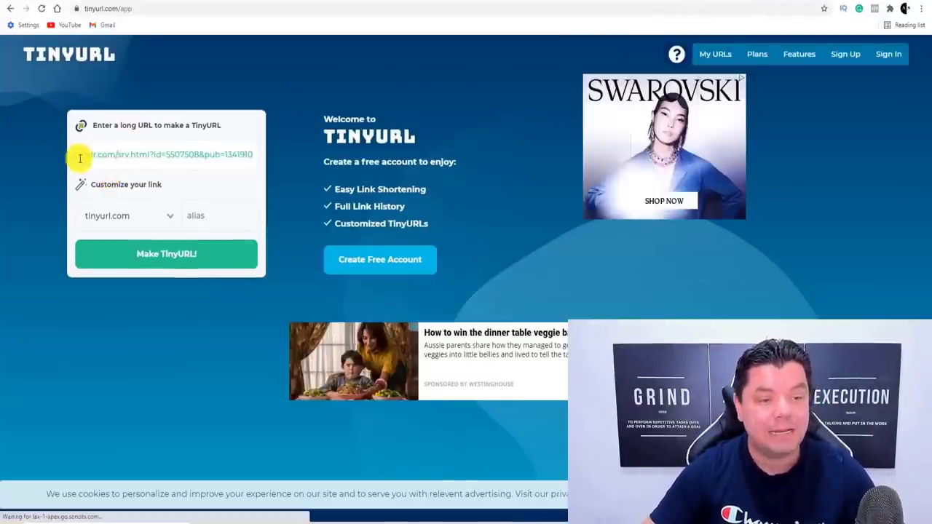
click(209, 216)
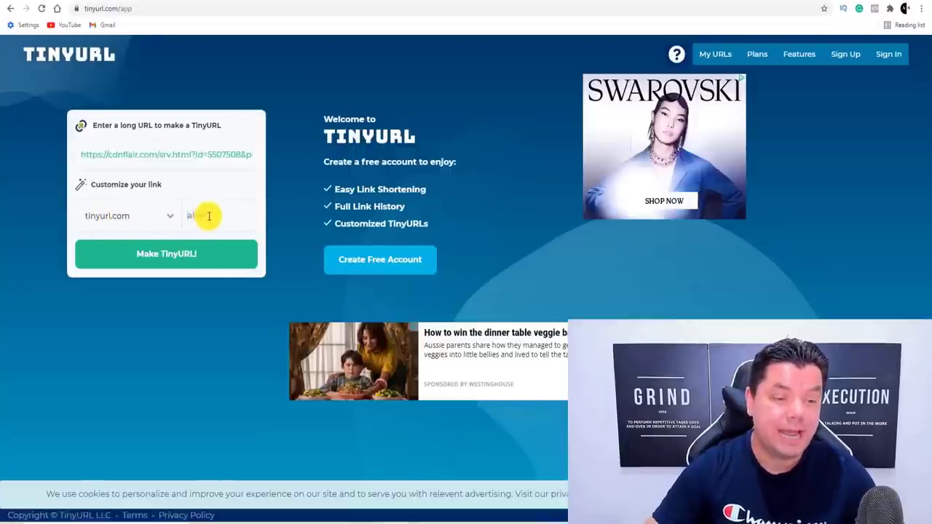
text(G)
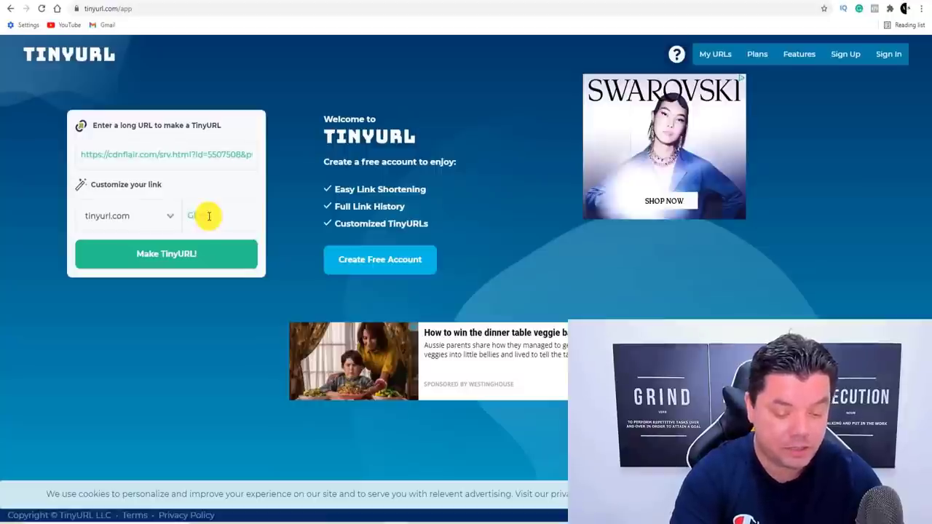
text(i)
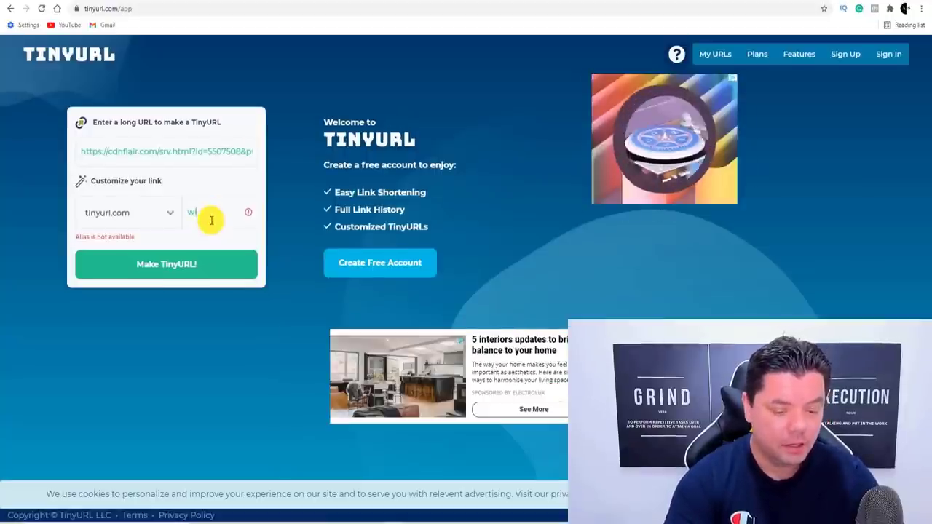
text(ve)
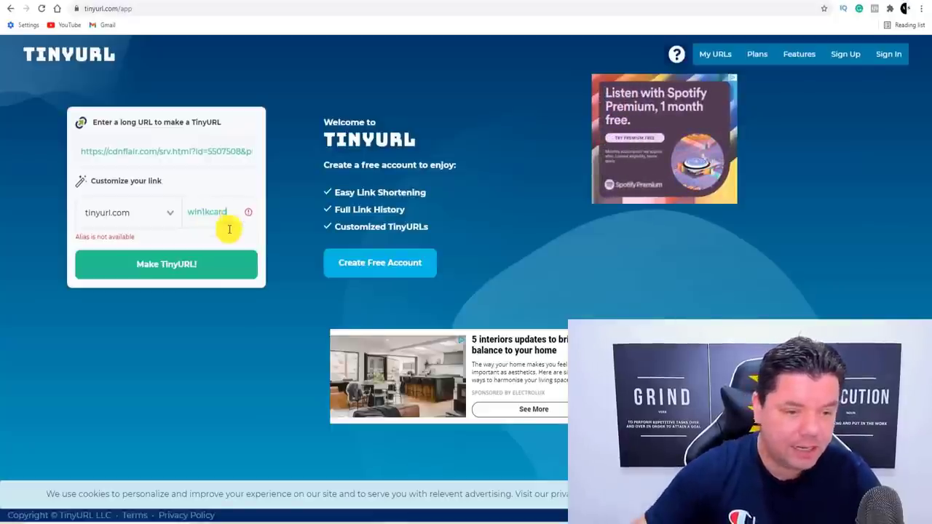
click(202, 263)
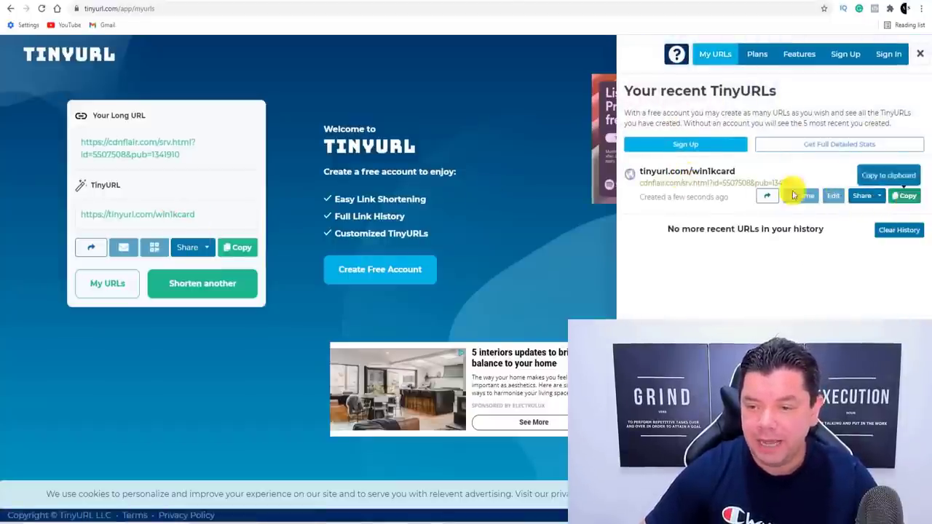
Step: Copy the new short link and paste it into the YouTube video description after "To enter this giveaway click here:"
click(905, 198)
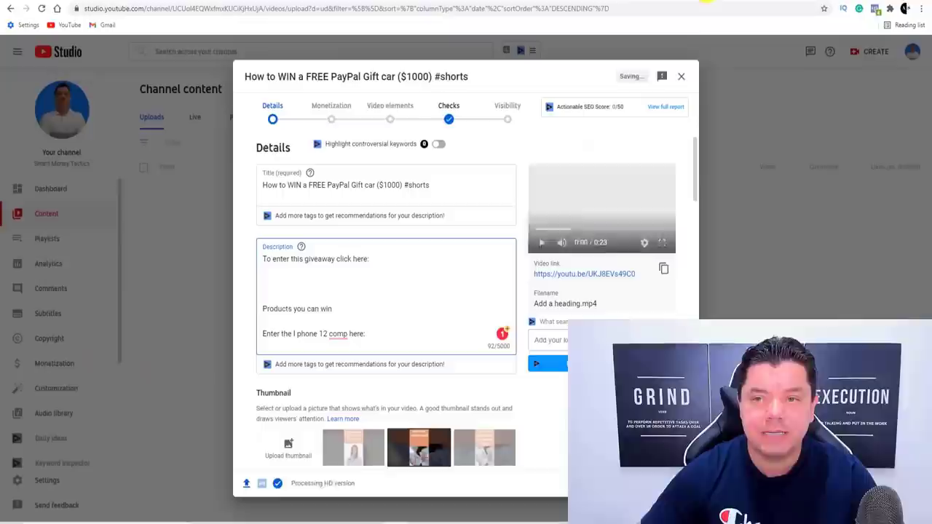
click(394, 262)
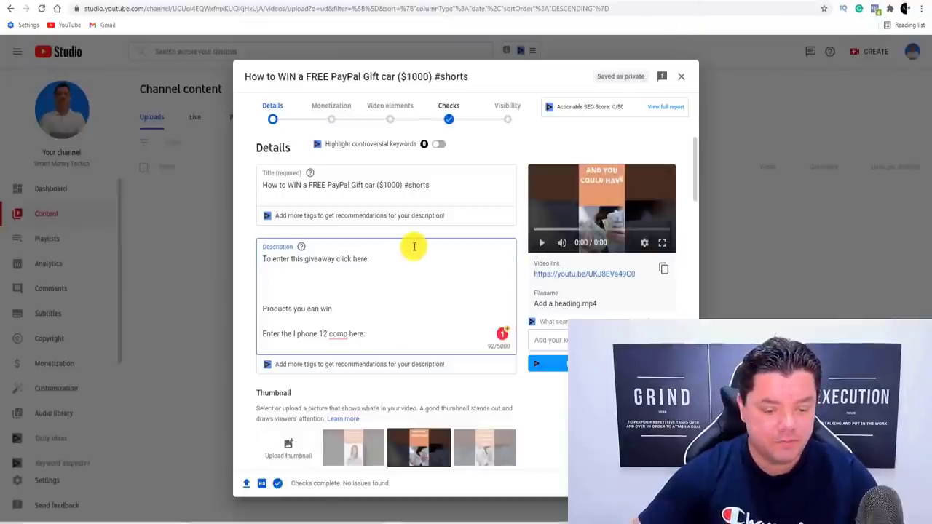
key(ctrl+v)
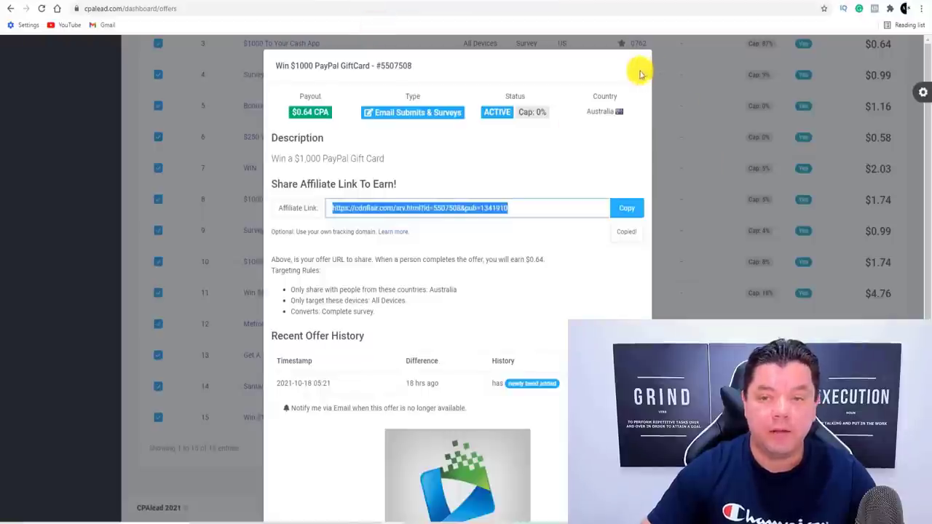
Step: Close the CPAlead offer details and review the offer list, plus OfferVault's iPhone 12 Pro Max offer page
click(636, 73)
scroll(308, 152, up, 2)
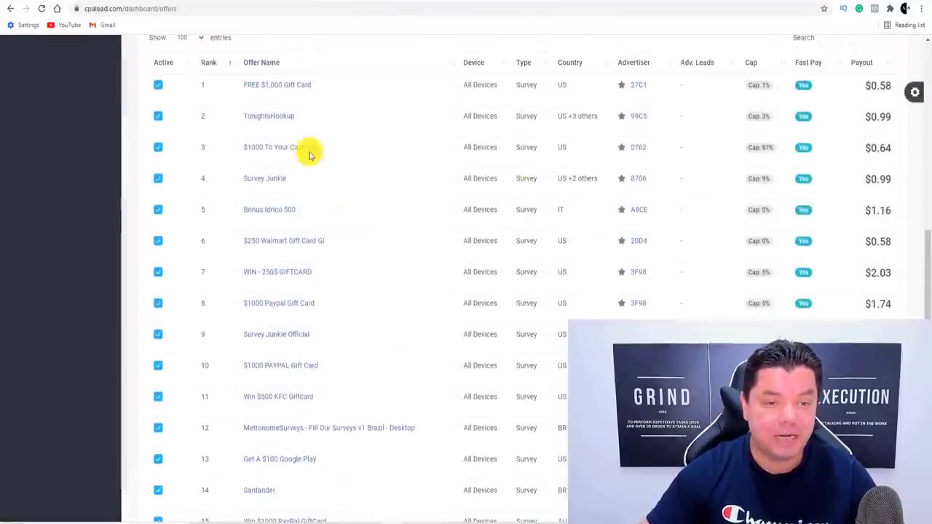
scroll(296, 131, down, 3)
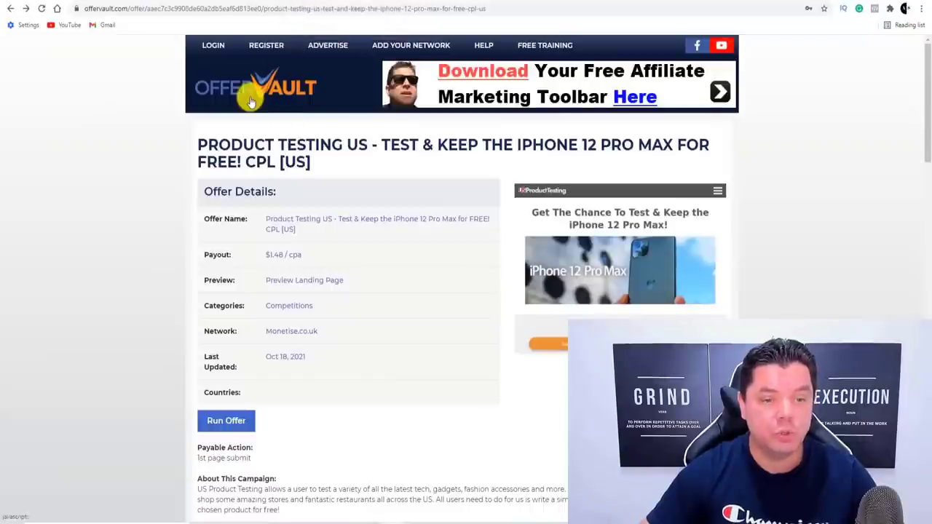
scroll(291, 131, down, 2)
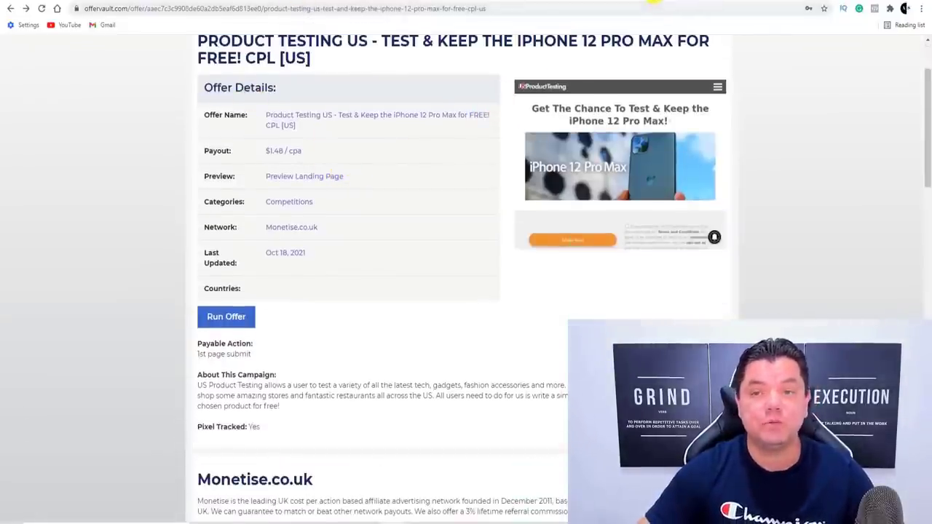
Step: View the iPhone 12 video design in Canva, and browse the #shorts hashtag videos on YouTube
click(650, 2)
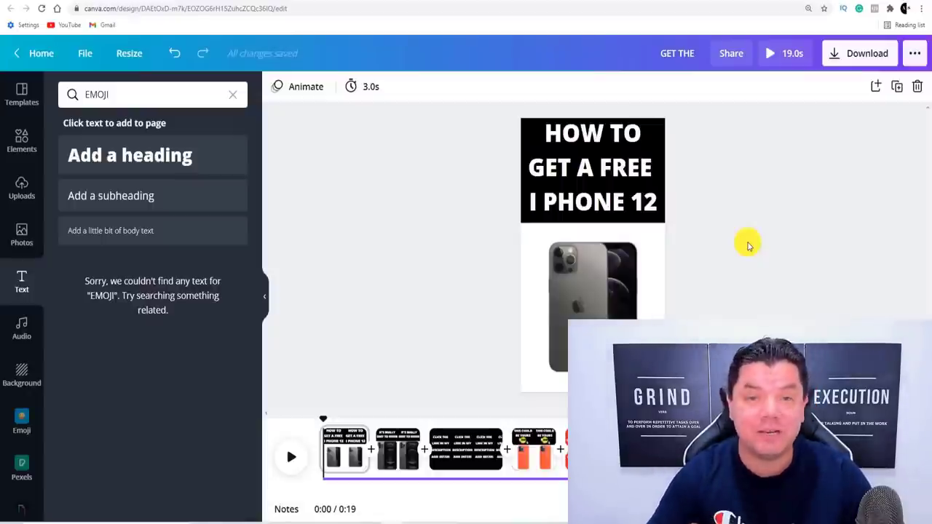
click(226, 2)
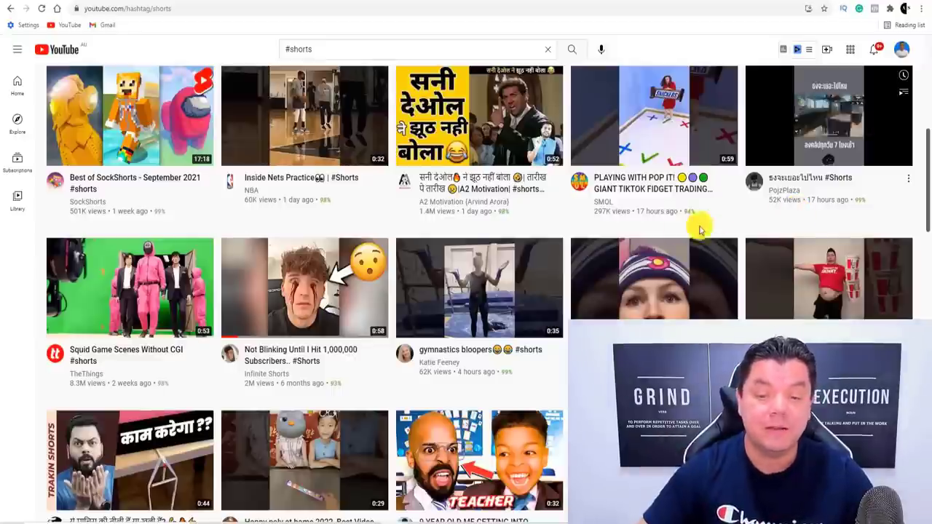
scroll(427, 187, down, 4)
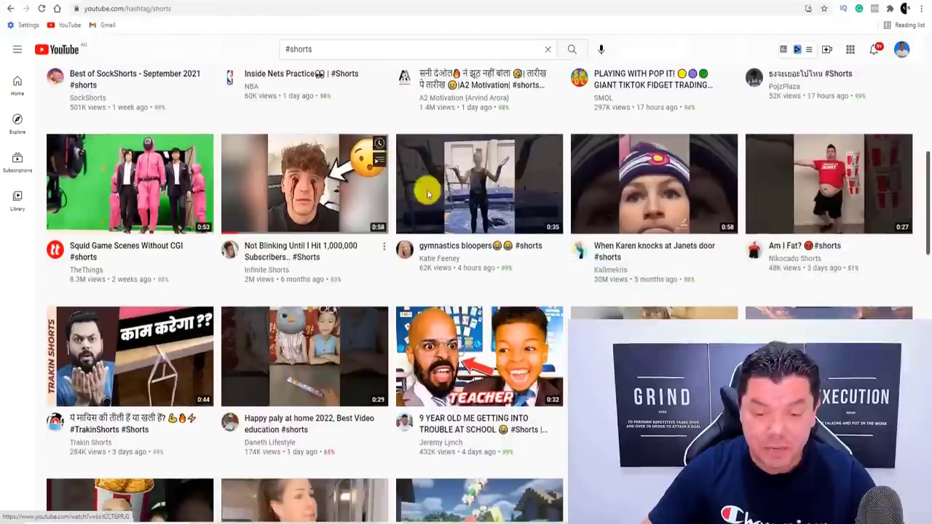